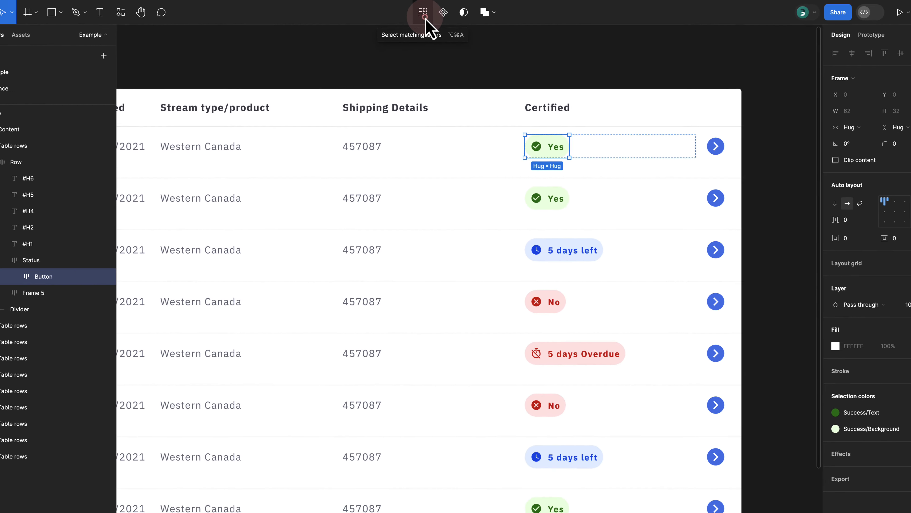
Try to select the layers matching the Button frame in the first row's Certified column.
left_click(407, 31)
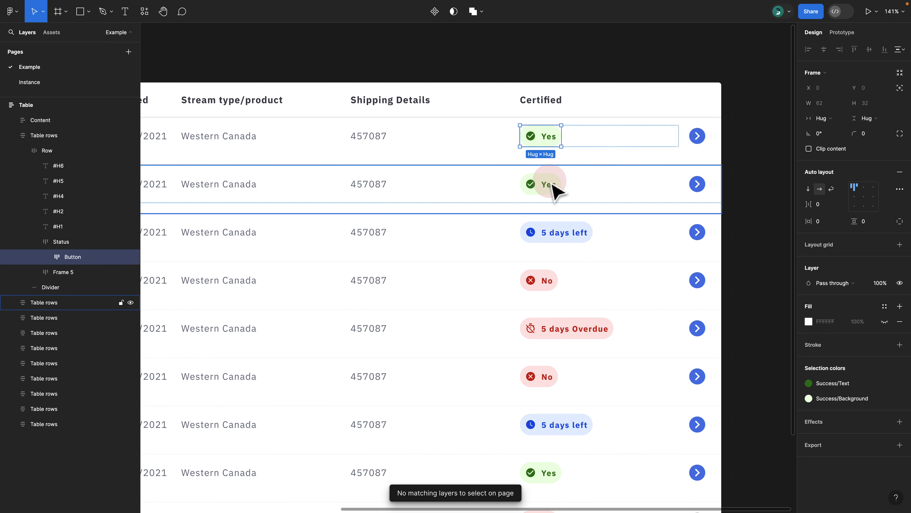
scroll(541, 320, "down", 5)
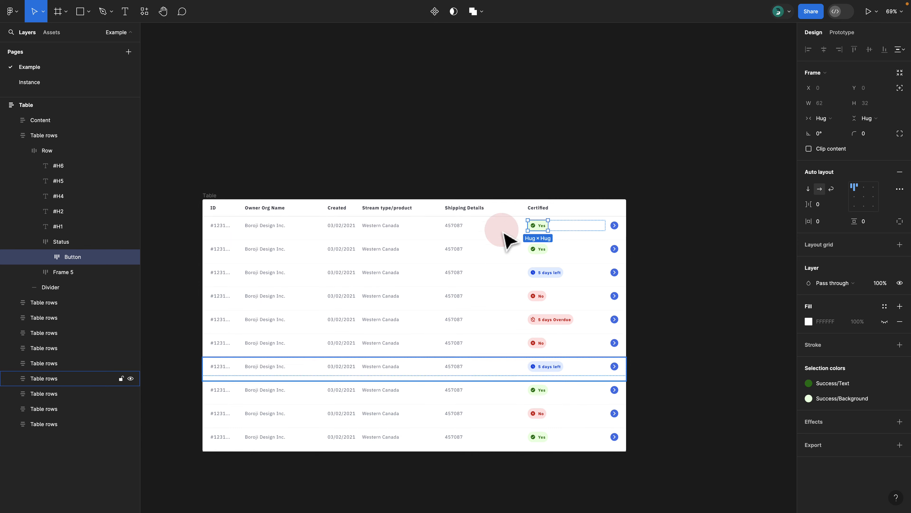
Clear the selection and collapse the expanded layers of the Table frame.
left_click(483, 166)
left_click_drag(387, 158, 382, 119)
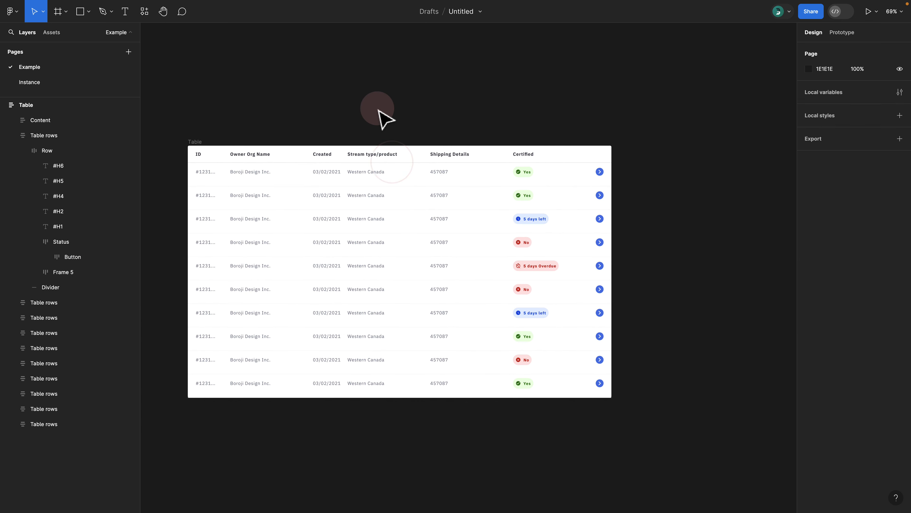
key("alt+l")
scroll(366, 112, "down", 5)
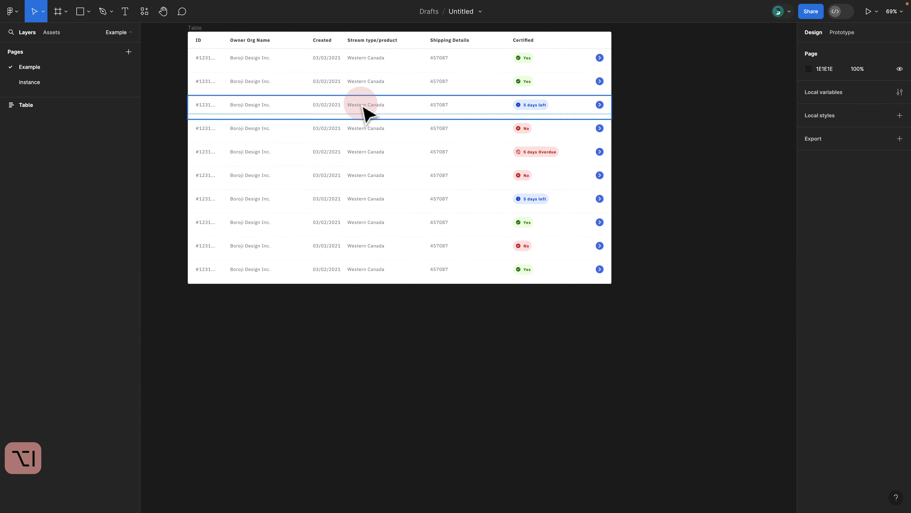
Duplicate the Table frame three times so that four evenly spaced tables stand in one horizontal row.
scroll(354, 271, "down", 5)
left_click_drag(354, 277, 295, 293)
scroll(294, 293, "down", 2)
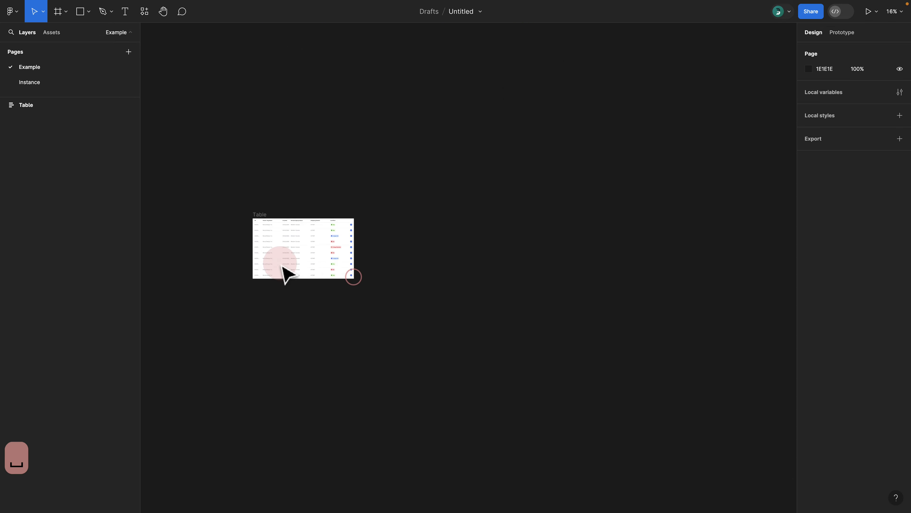
left_click_drag(264, 224, 378, 223)
key("super+d")
key("super+d")
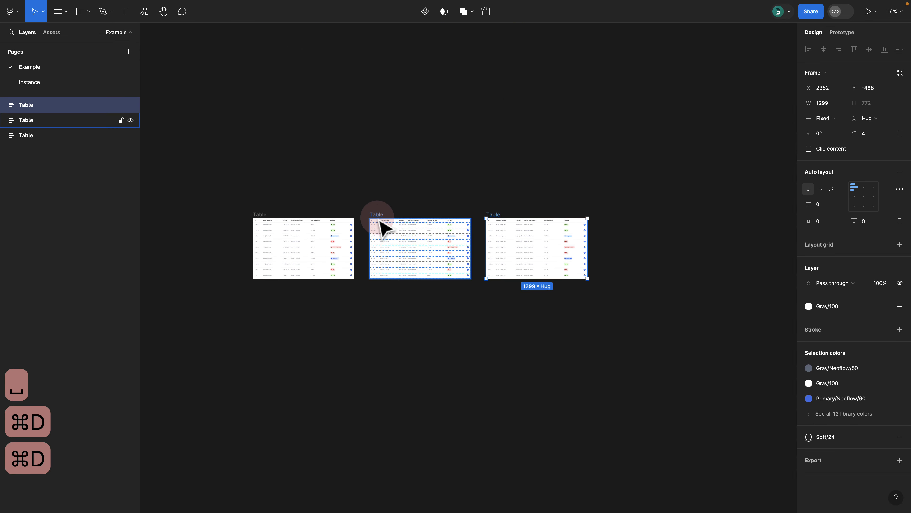
Select the Button frame in the original table's first row together with its matching layers in the other tables.
scroll(344, 226, "up", 10)
left_click(343, 214, "super")
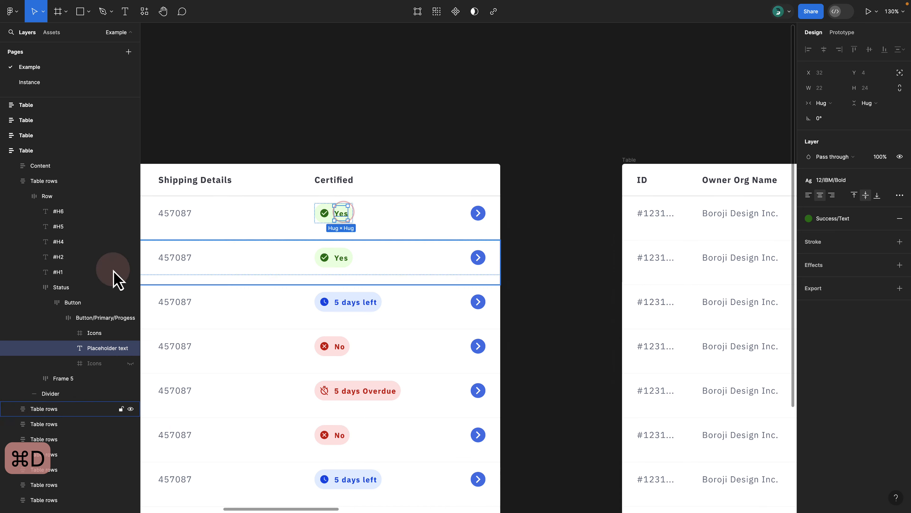
left_click(66, 300)
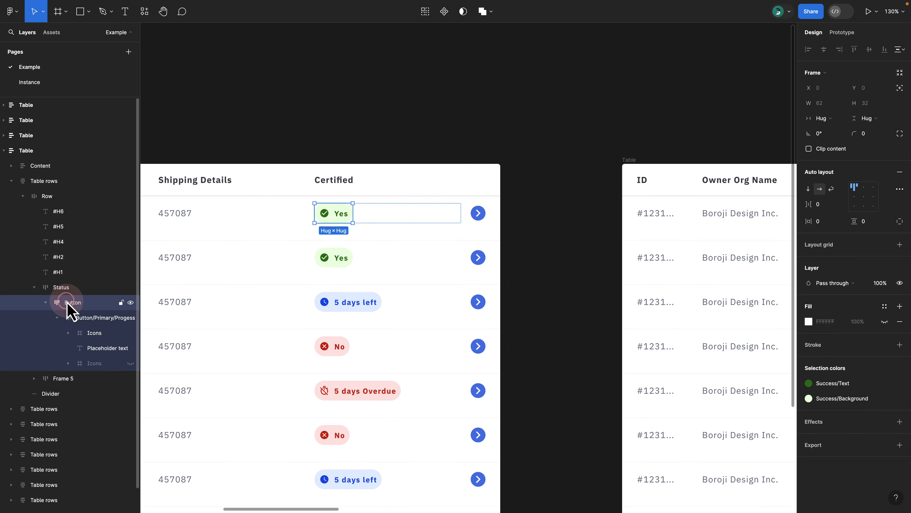
left_click(421, 18)
scroll(437, 128, "down", 5)
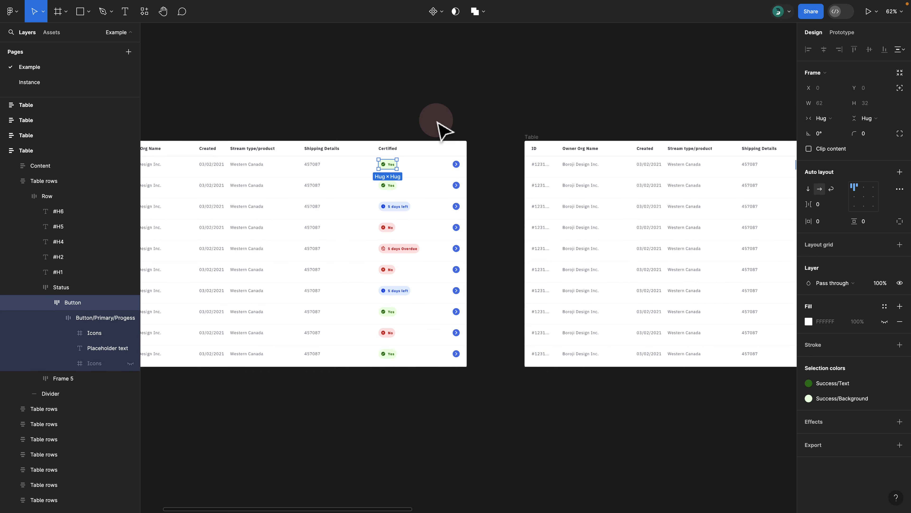
scroll(502, 119, "right", 5)
scroll(460, 118, "up", 5)
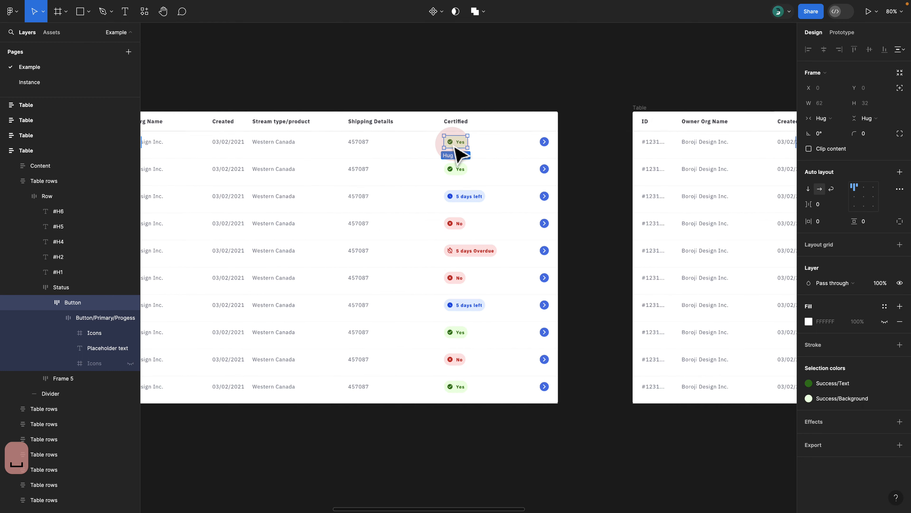
scroll(458, 149, "down", 5)
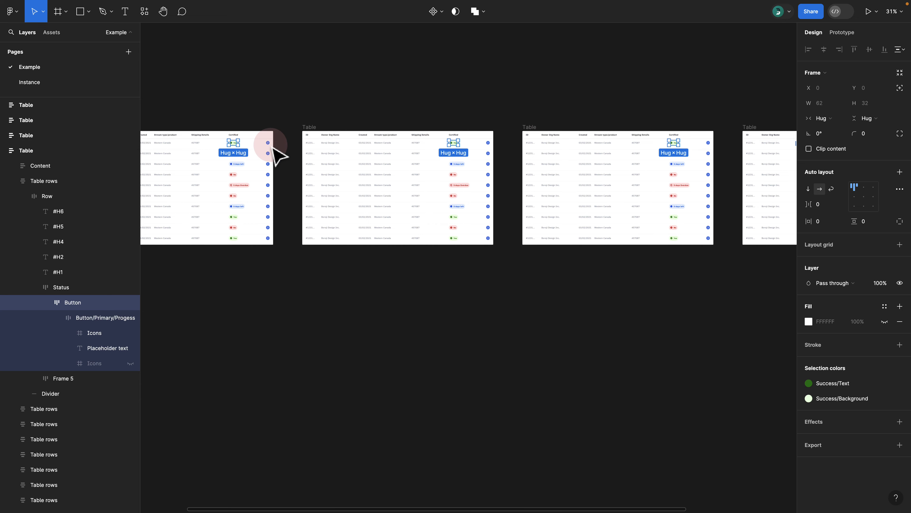
Select the Modal back icon in the first row together with its matching layers across all four tables.
scroll(260, 153, "up", 5)
left_click(302, 144)
left_click(303, 143)
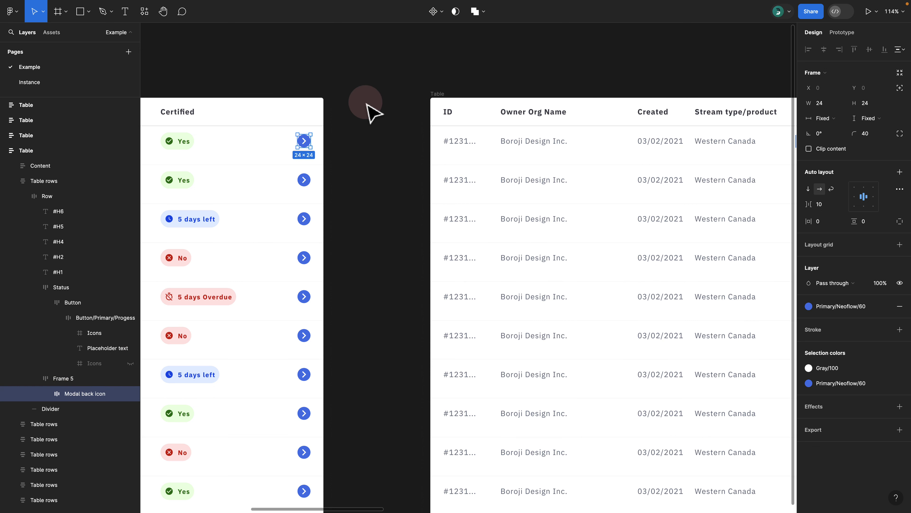
scroll(367, 104, "down", 10)
key("space")
left_click_drag(633, 187, 469, 203)
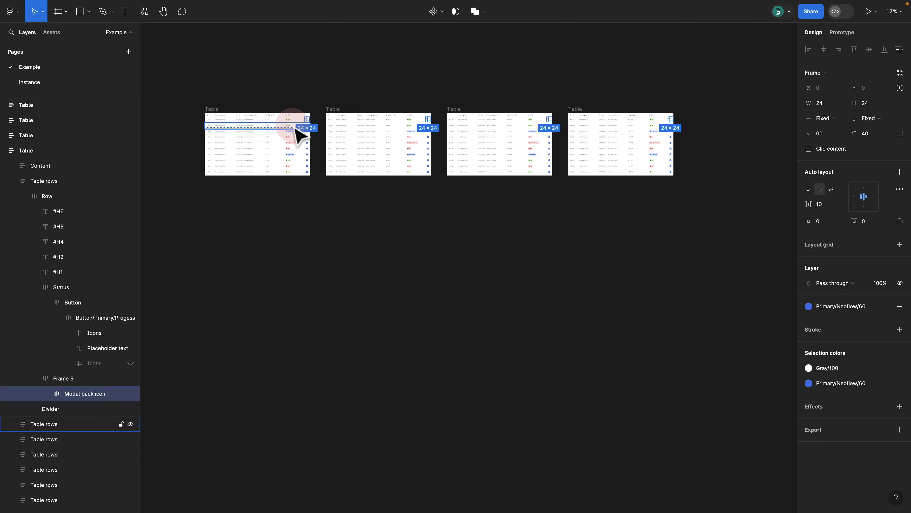
scroll(296, 128, "up", 6)
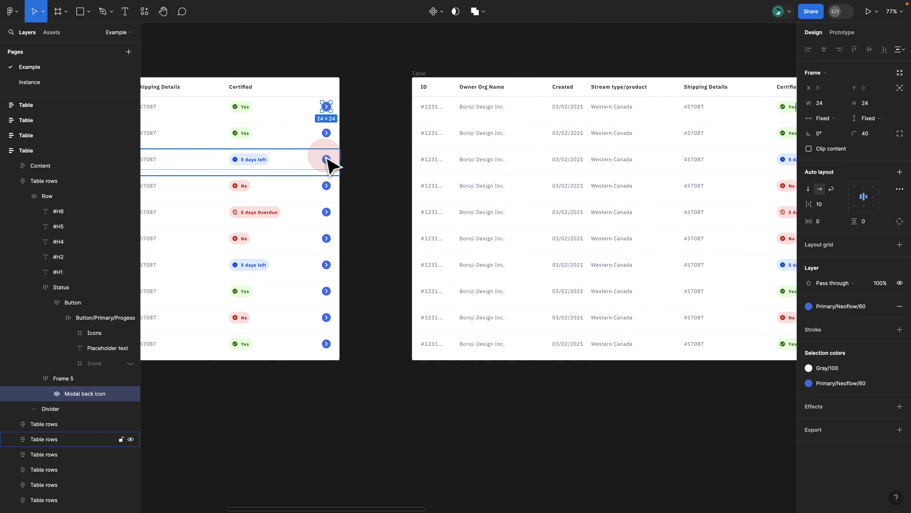
scroll(370, 191, "down", 3)
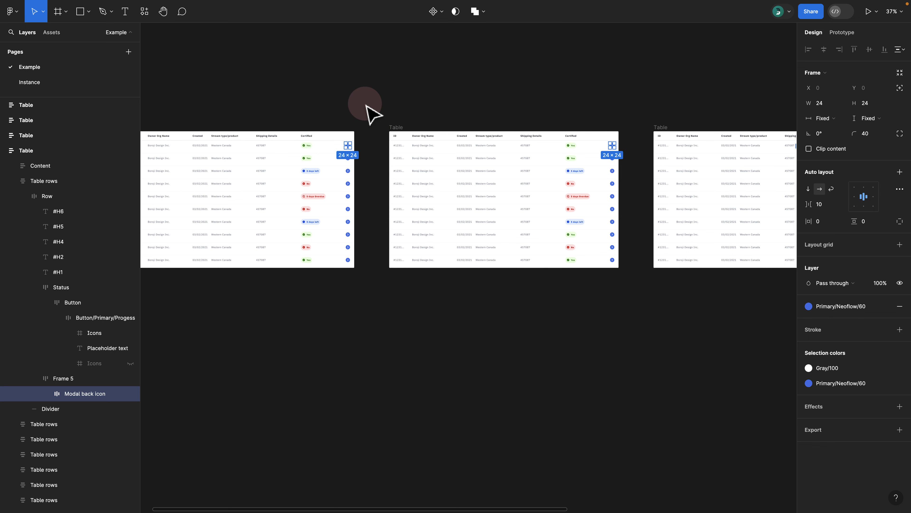
Deselect the icons and collapse the layers of all four tables.
left_click(354, 100)
left_click_drag(302, 94, 405, 97)
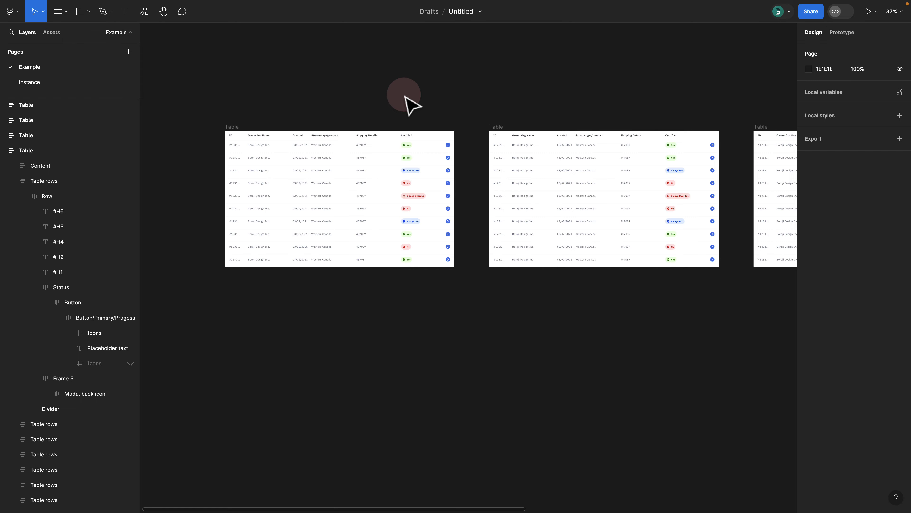
key("super+slash")
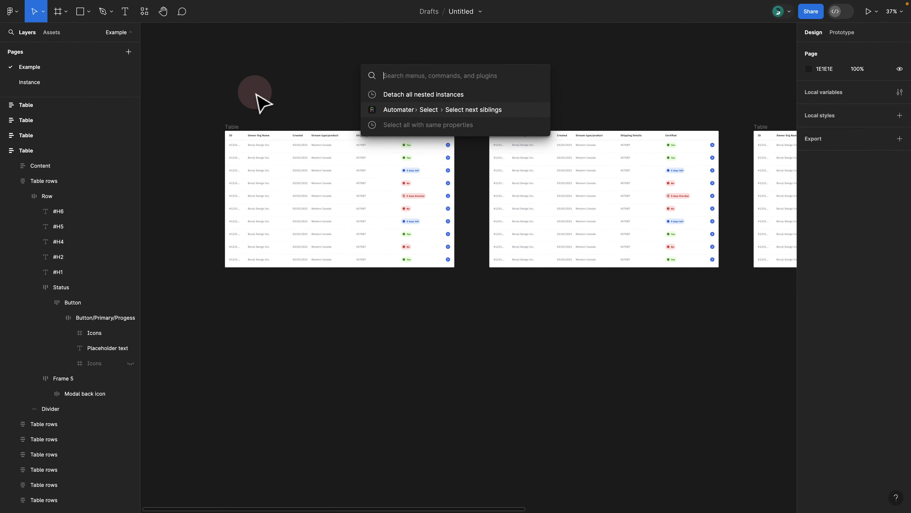
left_click(266, 77)
key("alt+l")
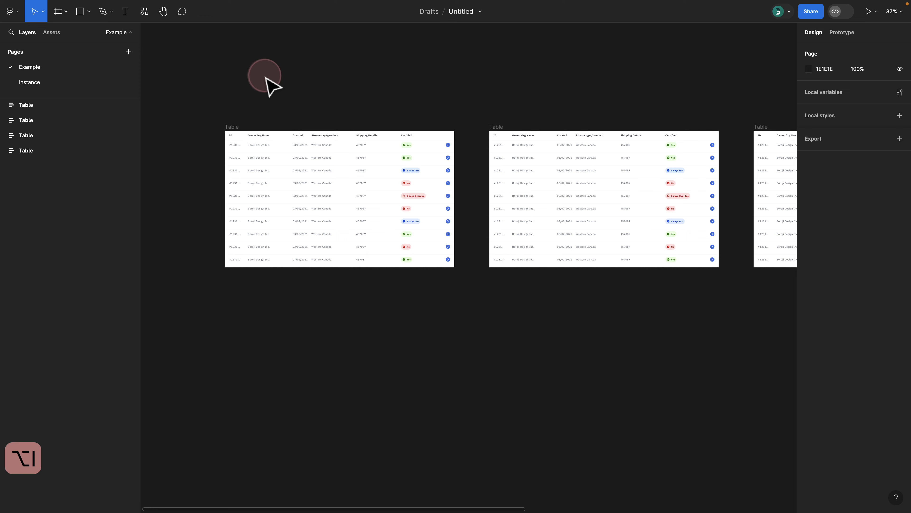
Select all four tables and move the selection two levels down to their Header, Row and Divider layers.
scroll(274, 94, "down", 5)
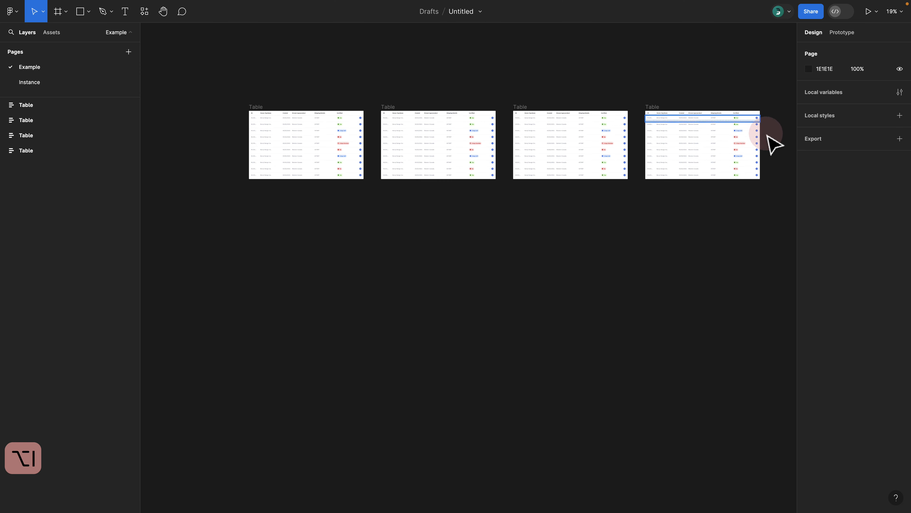
key("super+a")
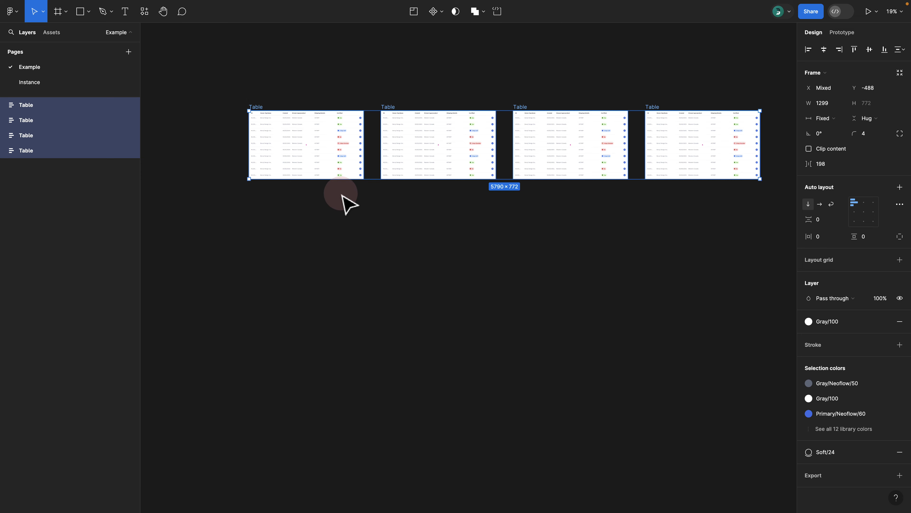
key("Return")
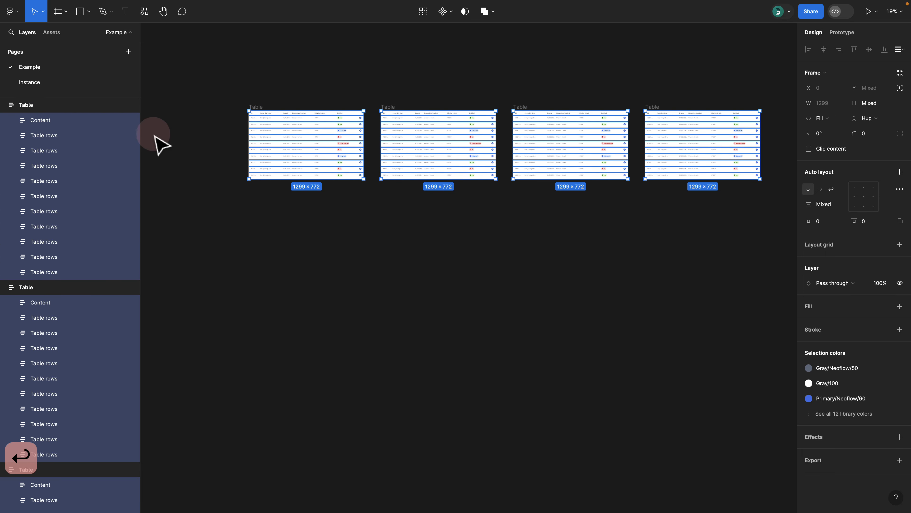
key("Return")
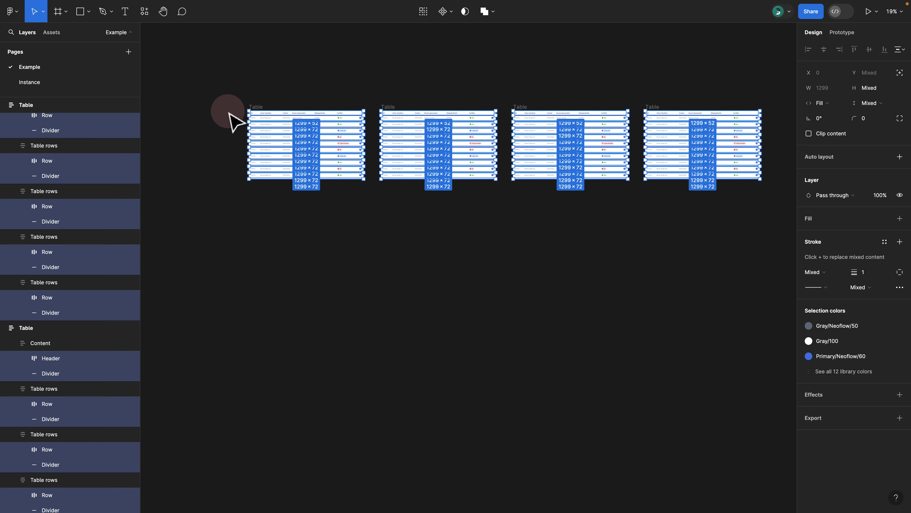
Run Automater's Select next siblings command to narrow the selection to the Header and Row layers in every table.
scroll(239, 117, "up", 5)
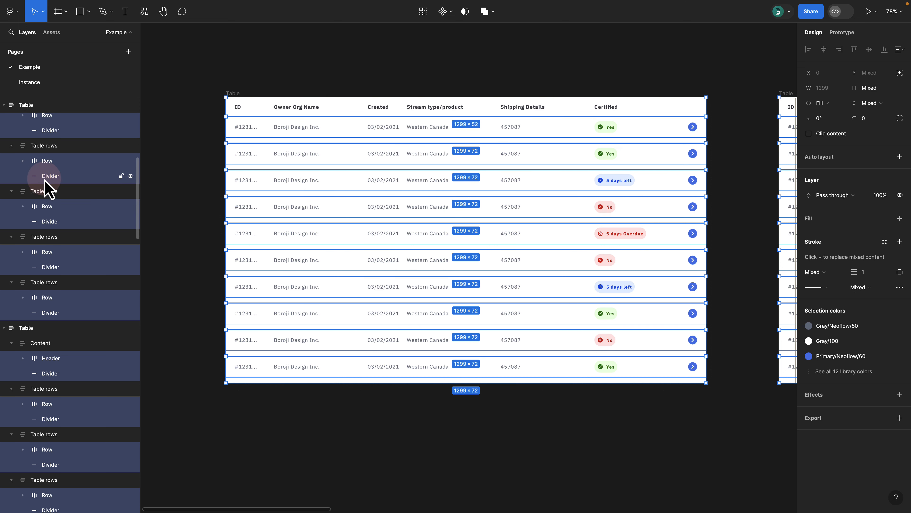
scroll(61, 184, "up", 3)
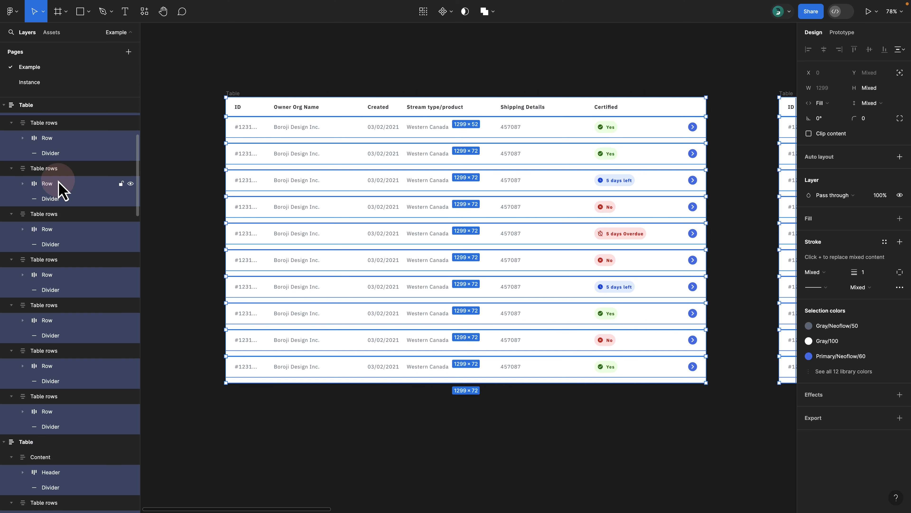
scroll(67, 173, "up", 1)
scroll(66, 273, "down", 3)
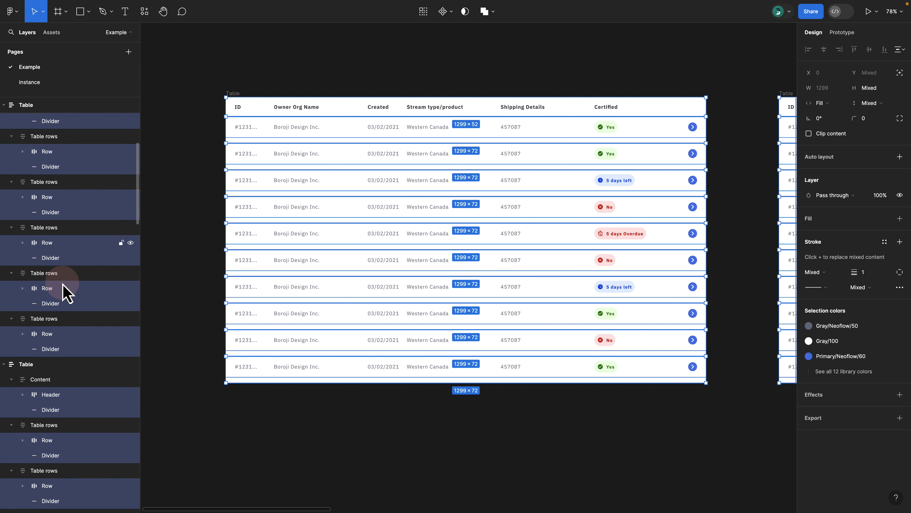
scroll(67, 294, "down", 10)
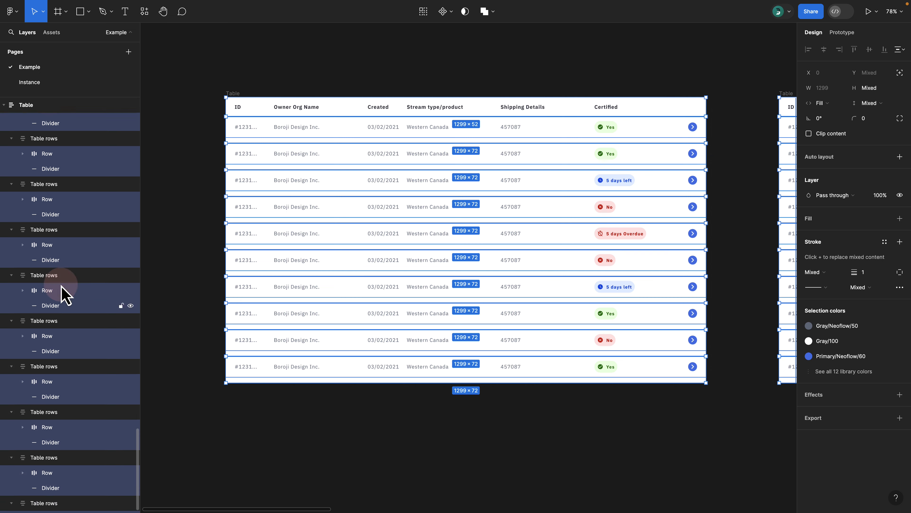
scroll(65, 295, "up", 10)
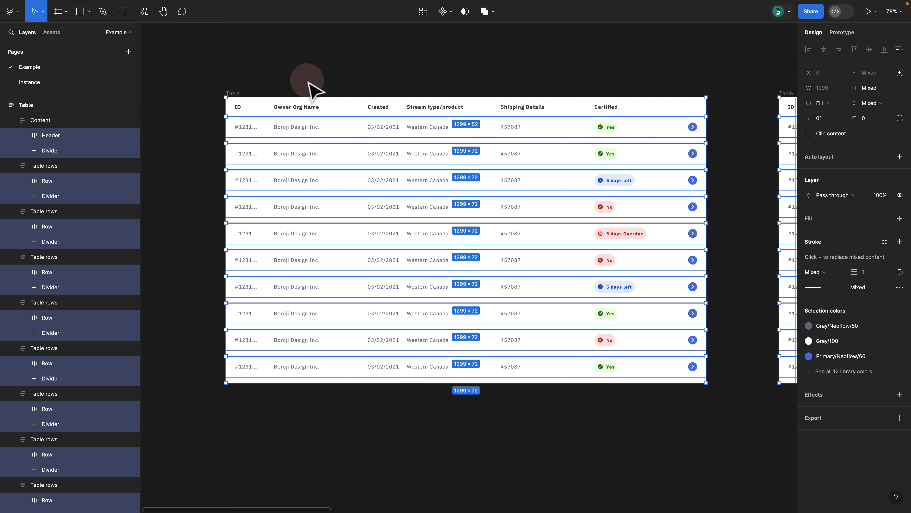
key("super+slash")
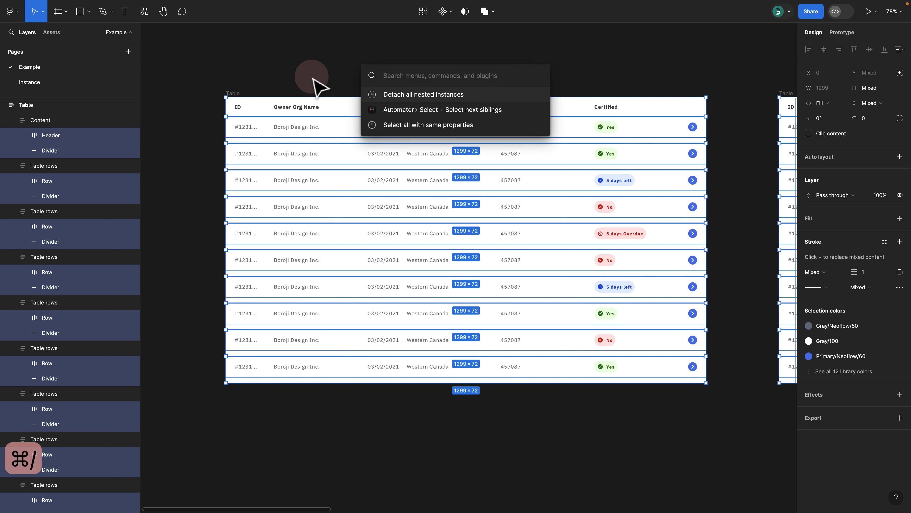
left_click(455, 115)
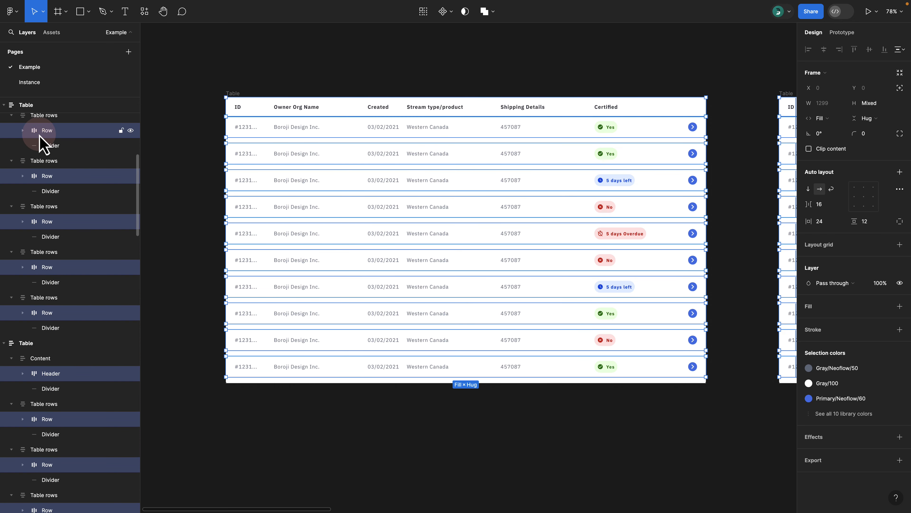
Select the children of the Header and Row layers and rerun the last plugin to narrow the selection to the ID column.
scroll(56, 266, "down", 20)
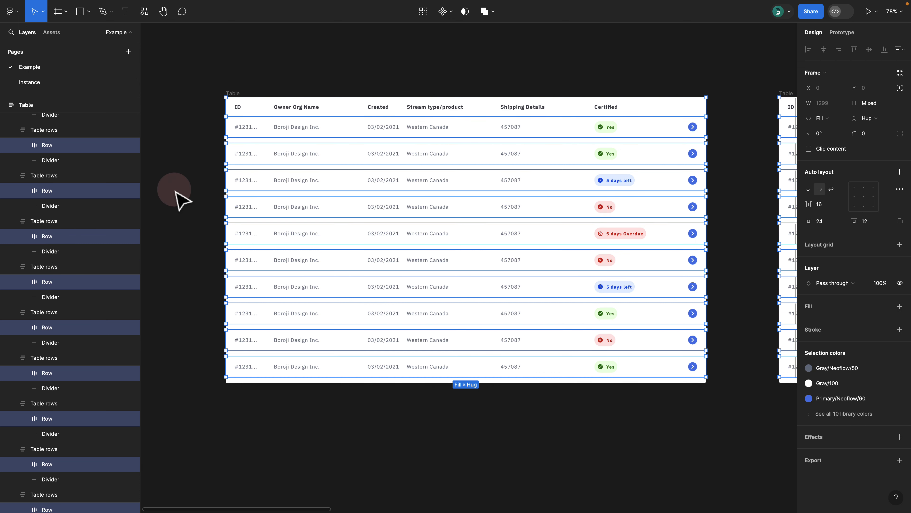
key("Return")
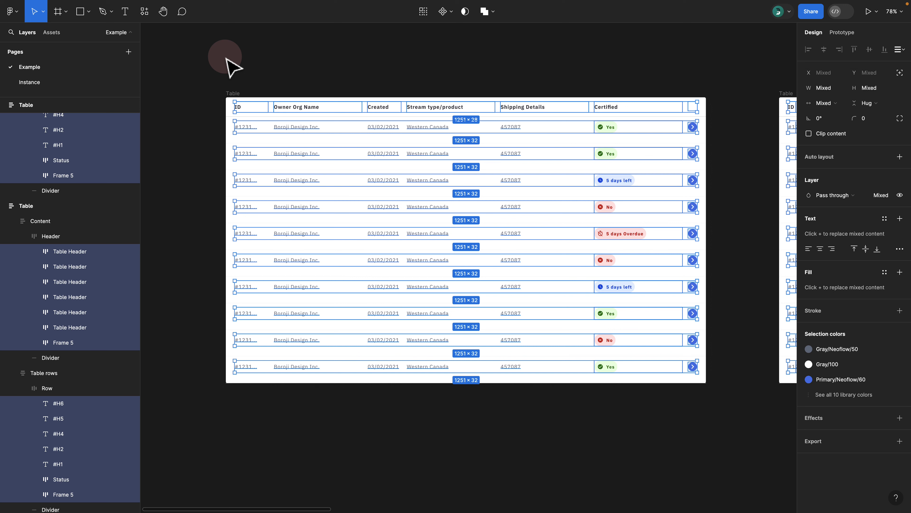
key("alt+super+p")
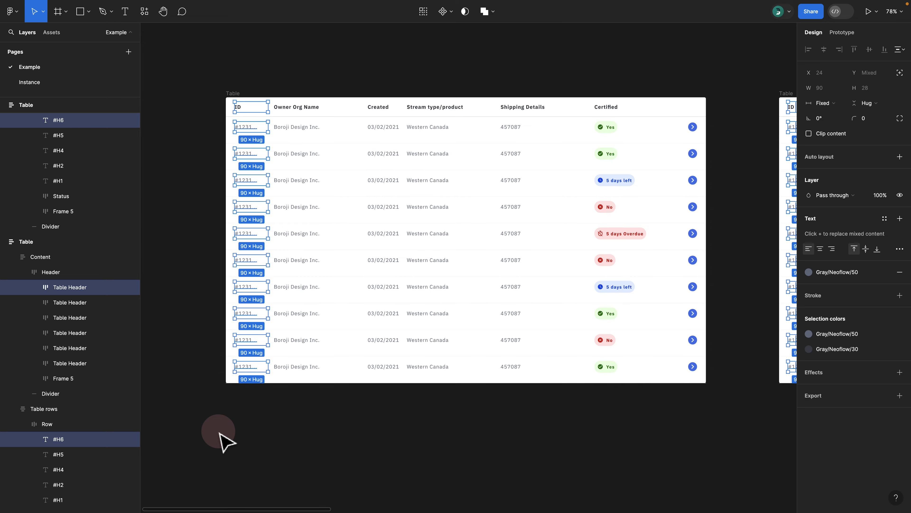
Search the quick actions for "run la" to find the Run last plugin command.
key("super+slash")
type("u")
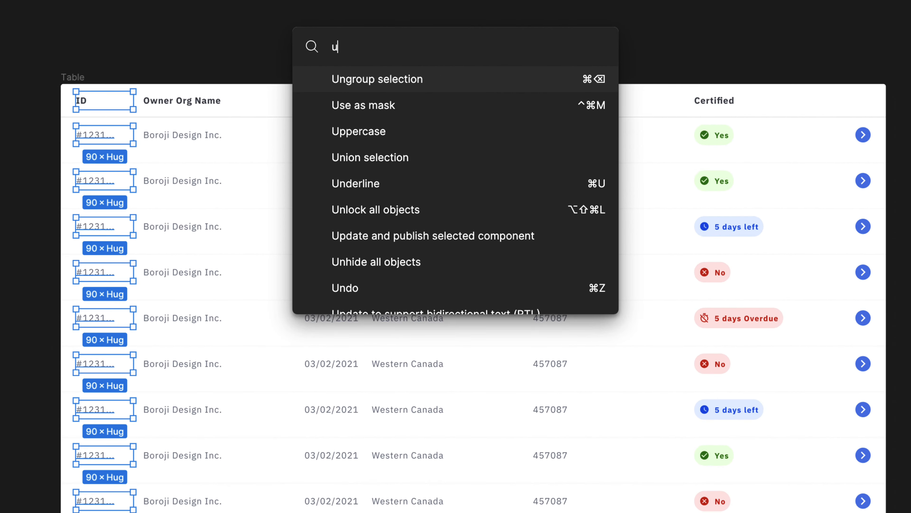
key("BackSpace")
type("run la")
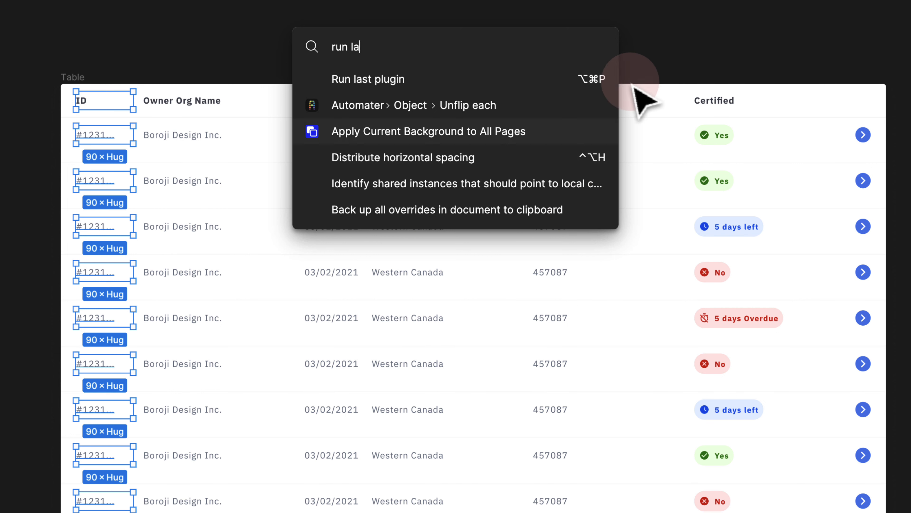
left_click(582, 85)
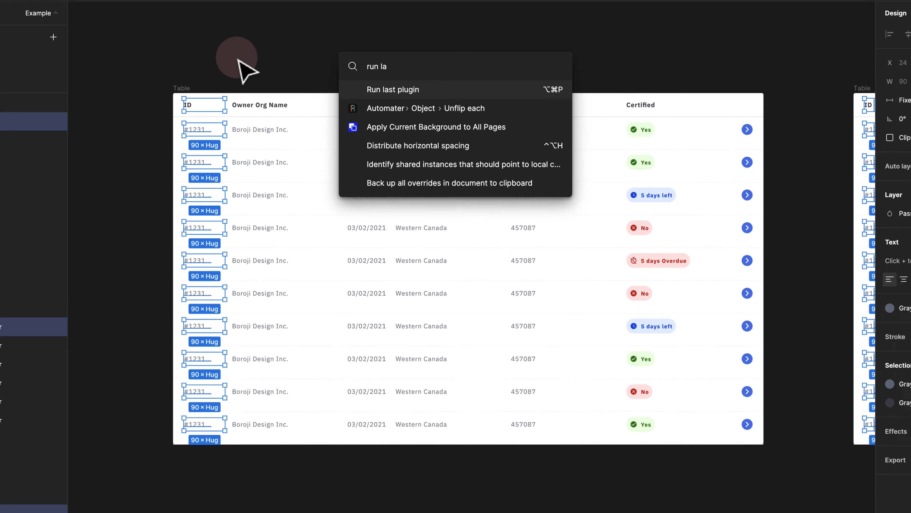
Rerun the last plugin repeatedly to shift the selection from the ID column to the arrow icon column in every table.
key("Return")
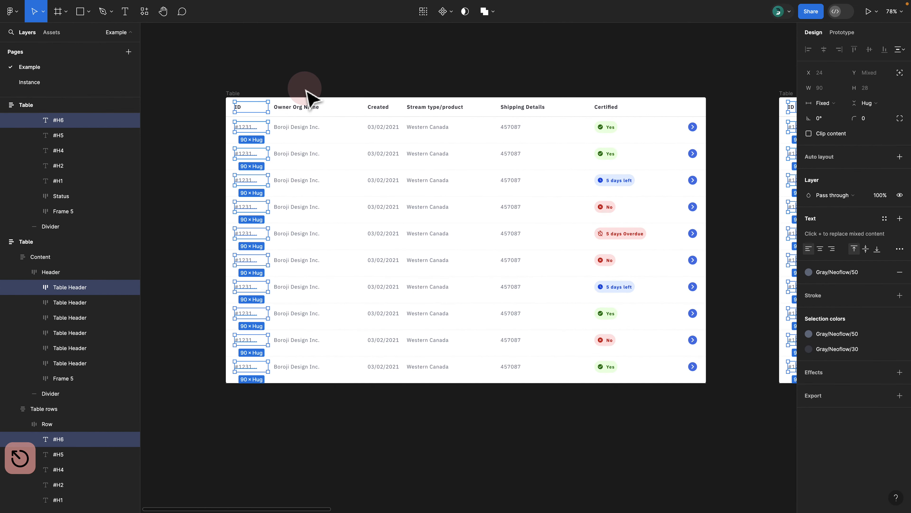
key("alt+super+p")
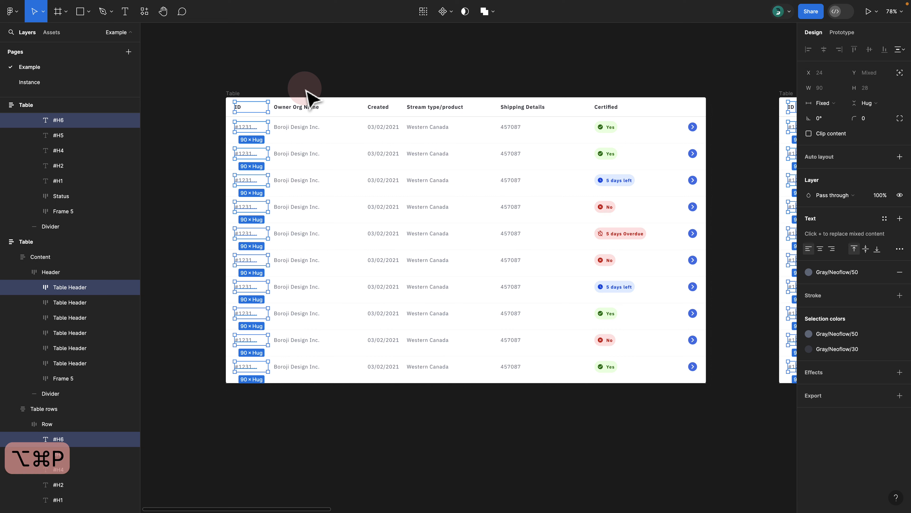
key("alt+super+p")
key("alt+super+p")
key("alt+super+p")
key("alt+super+p")
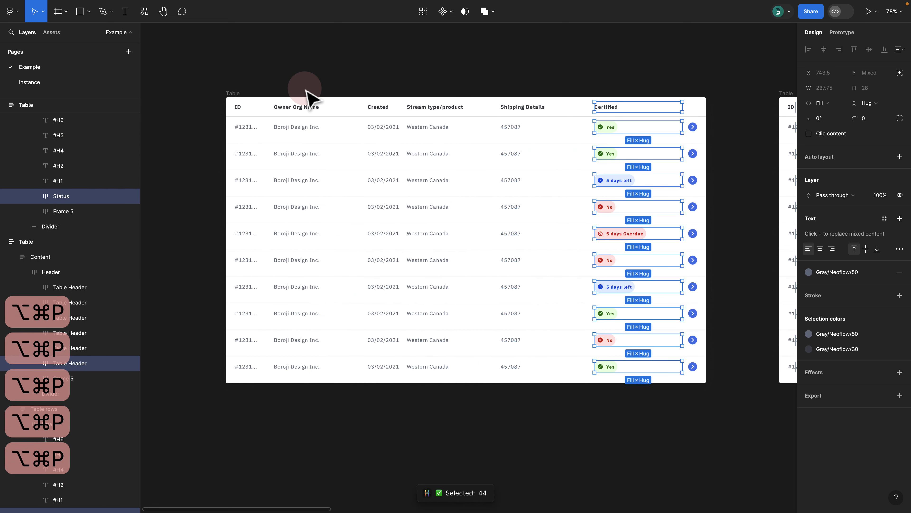
key("alt+super+p")
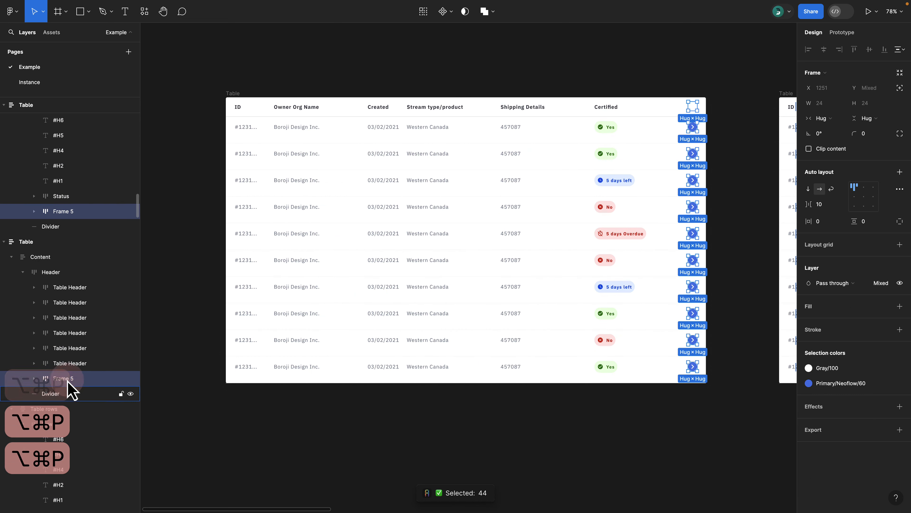
Move the selected arrow icon column four places earlier in all four tables, between Owner Org Name and Created.
scroll(667, 194, "down", 5)
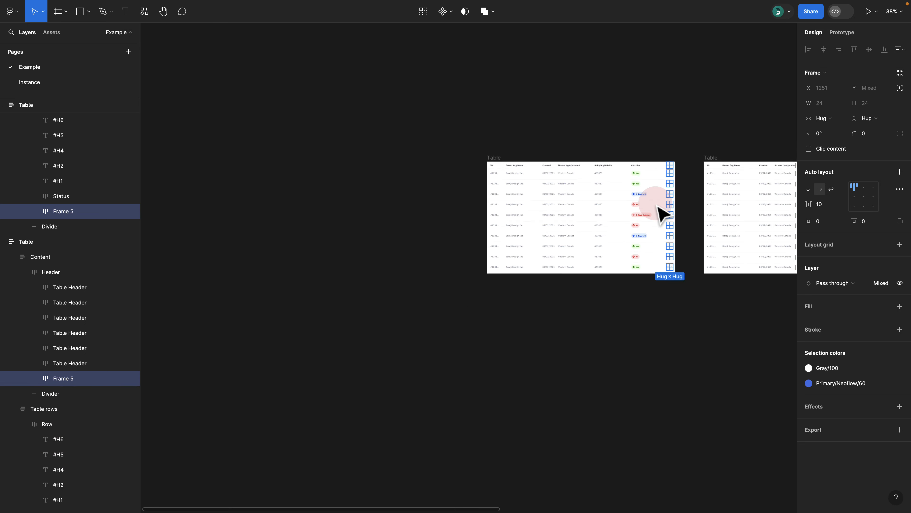
left_click_drag(722, 300, 430, 269)
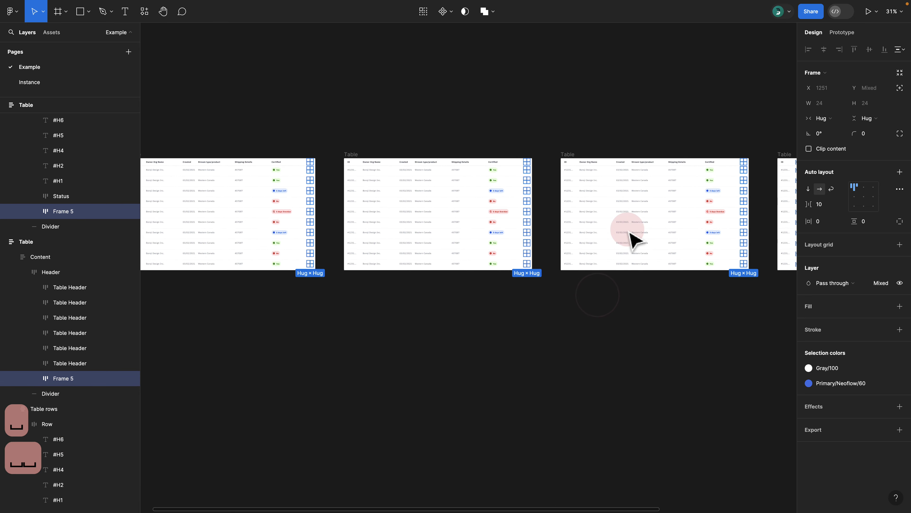
scroll(629, 231, "down", 3)
left_click_drag(684, 280, 520, 282)
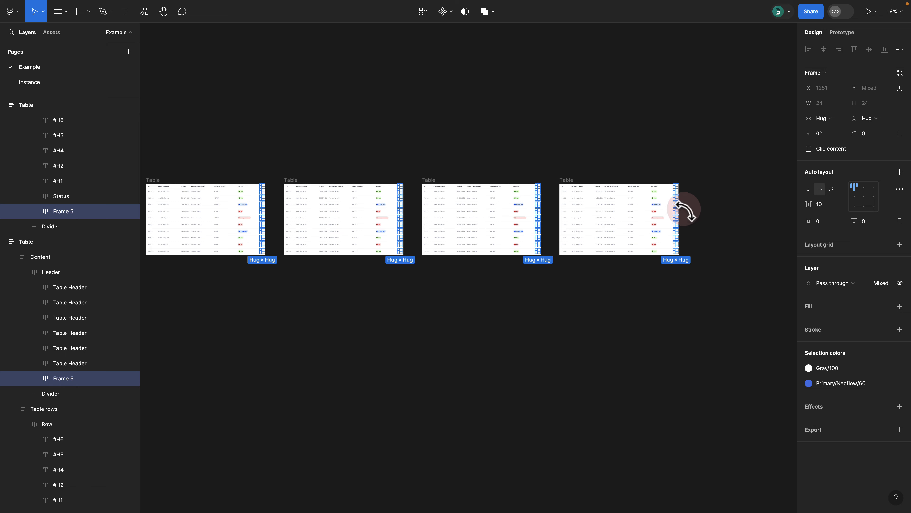
scroll(683, 210, "up", 6)
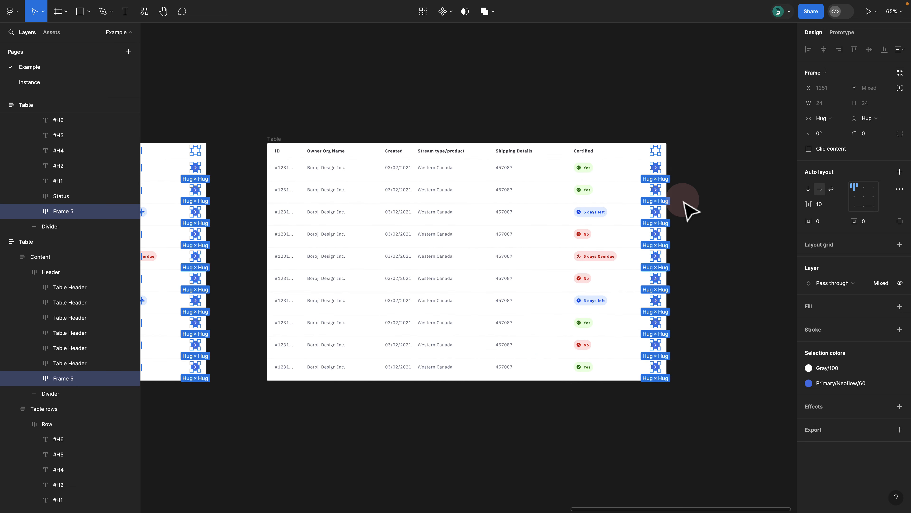
key("Left")
key("Left")
key("Left")
key("Left")
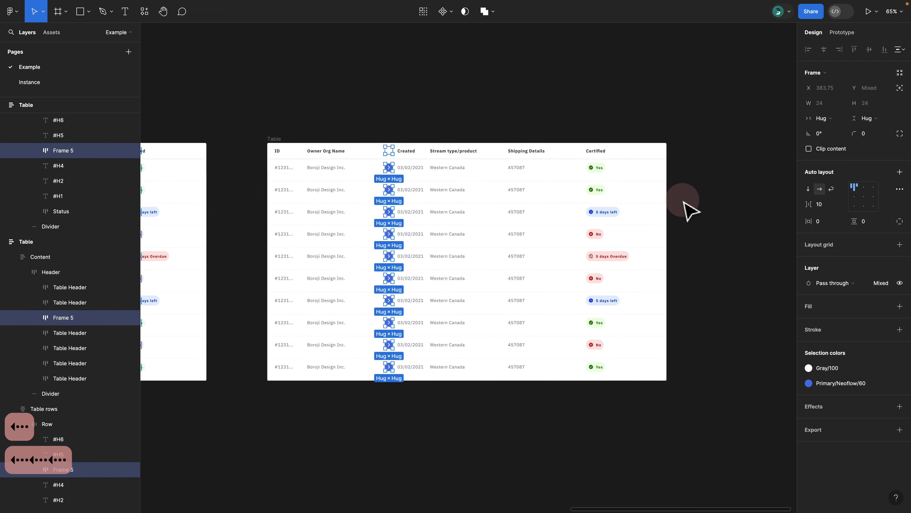
Move the arrow icon column two more places so it precedes the ID column in all four tables, and clear the selection.
scroll(390, 189, "down", 3)
scroll(392, 189, "down", 4)
left_click_drag(342, 157, 584, 179)
scroll(471, 196, "up", 3)
scroll(477, 205, "up", 5)
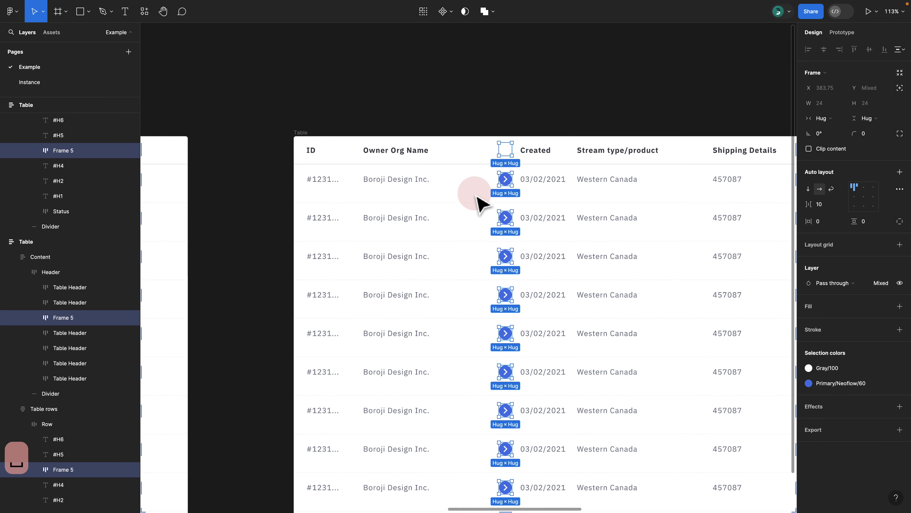
scroll(478, 197, "down", 2)
key("Left")
key("Left")
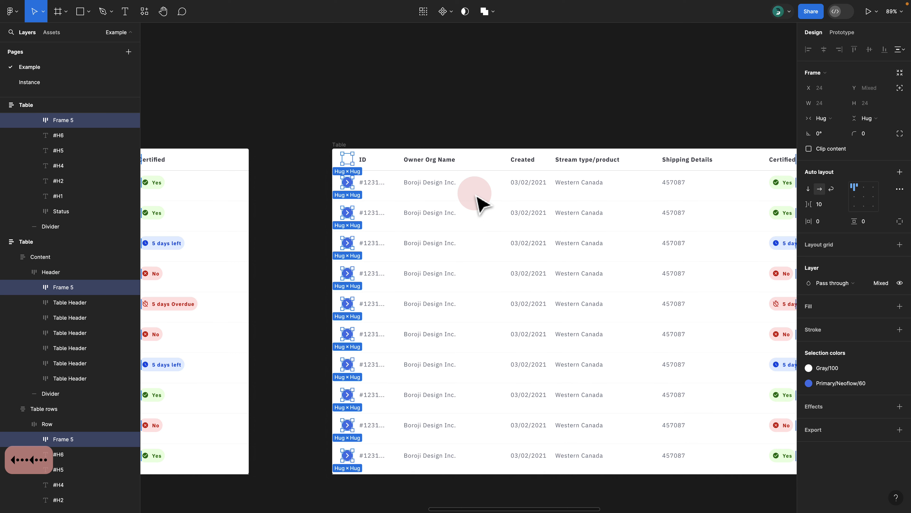
scroll(479, 204, "down", 3)
scroll(488, 204, "up", 2)
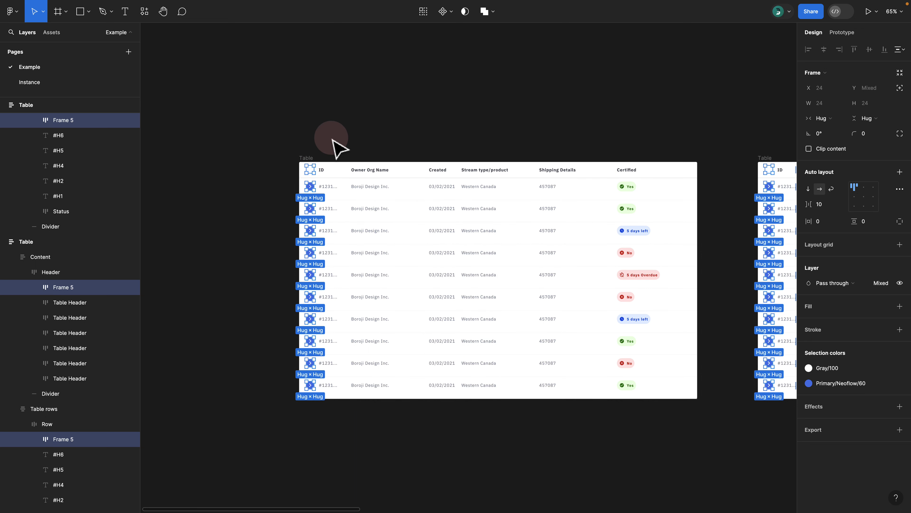
left_click(343, 137)
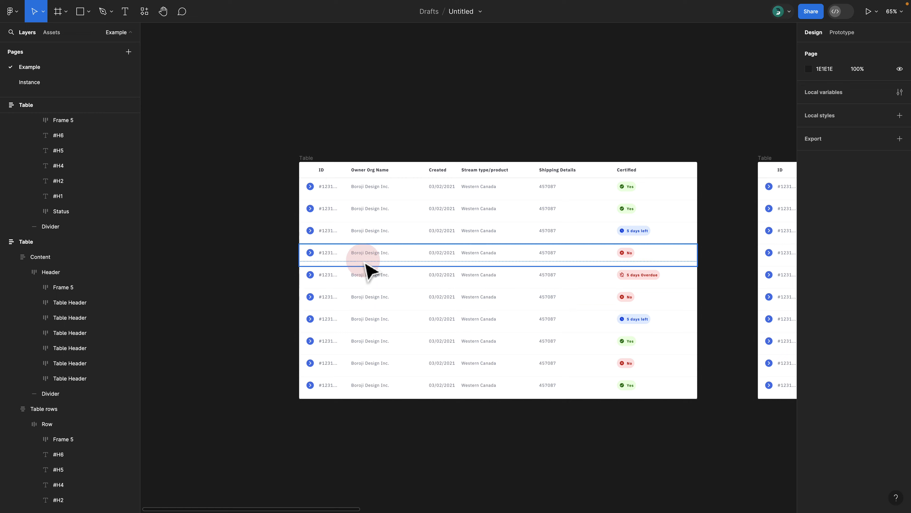
Try to marquee-select the nested Owner Org Name texts across all ten rows of the first table, and clear the selection.
left_click(372, 184)
triple_click(371, 211)
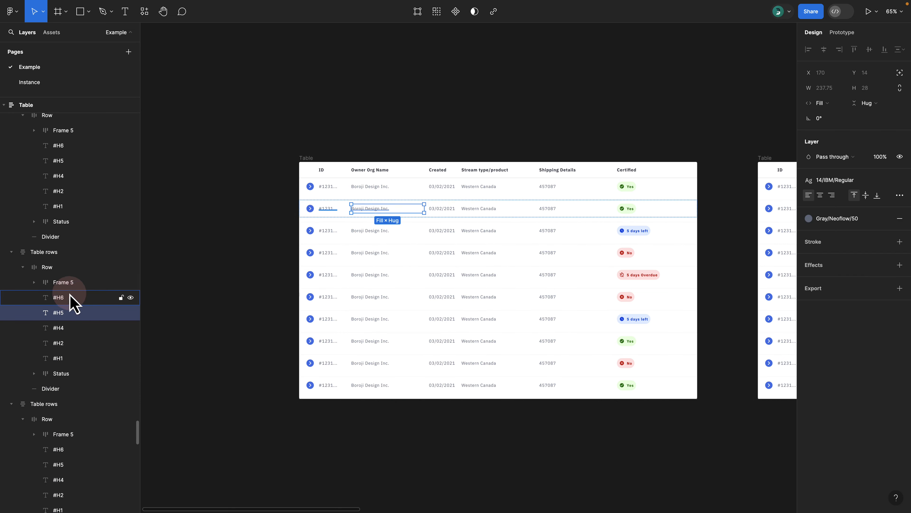
left_click(402, 412)
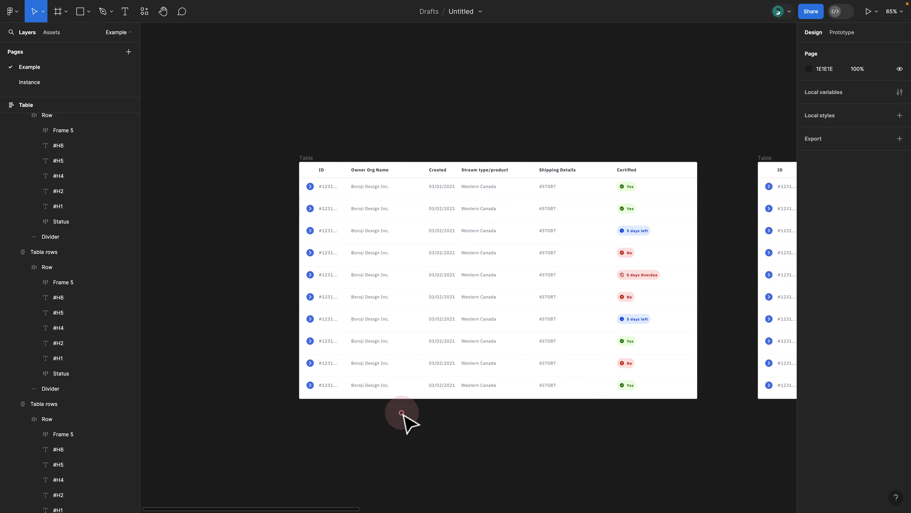
left_click_drag(410, 411, 374, 194)
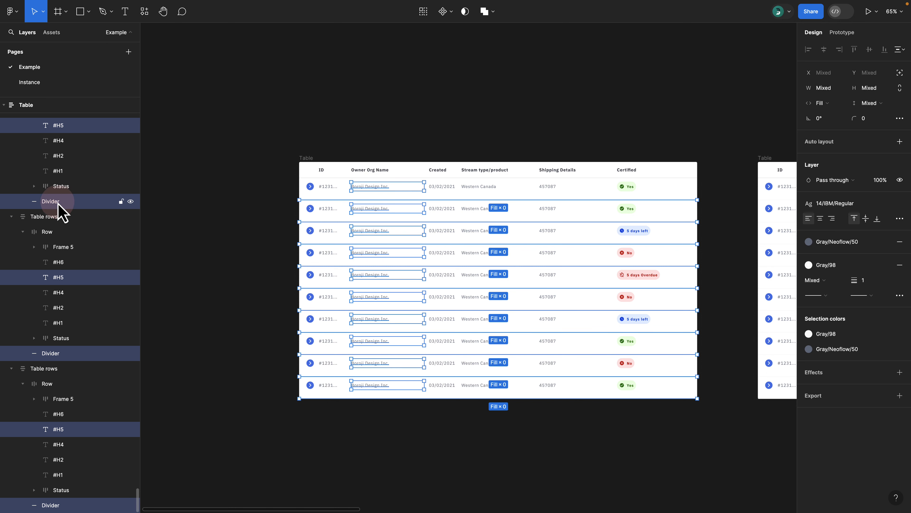
left_click(426, 147)
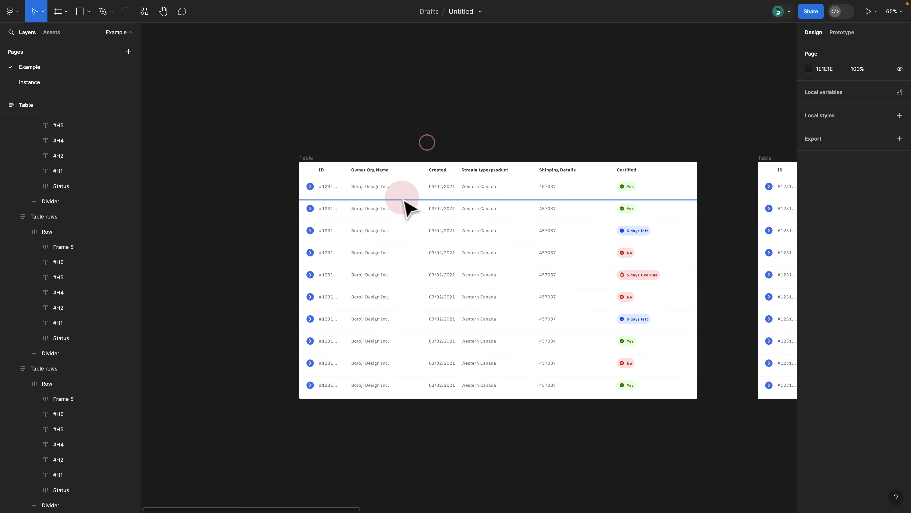
Detach the Gray/98 stroke style from the eighth row's Divider in the first table and set its stroke colour to 090909.
scroll(406, 206, "up", 8)
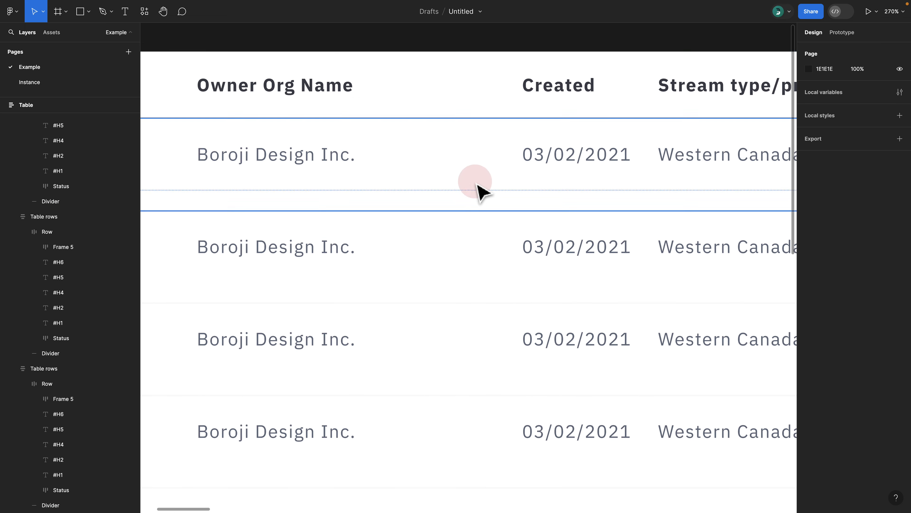
left_click(85, 202)
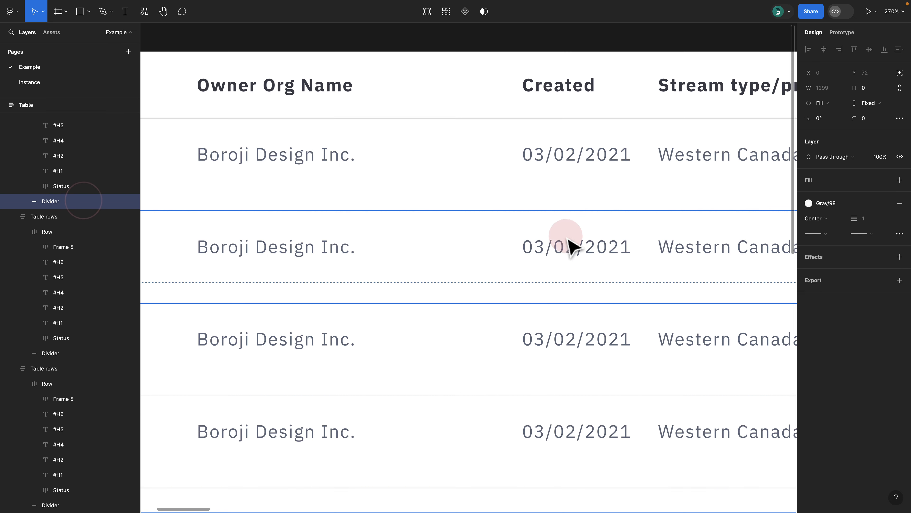
left_click(842, 203)
left_click(884, 204)
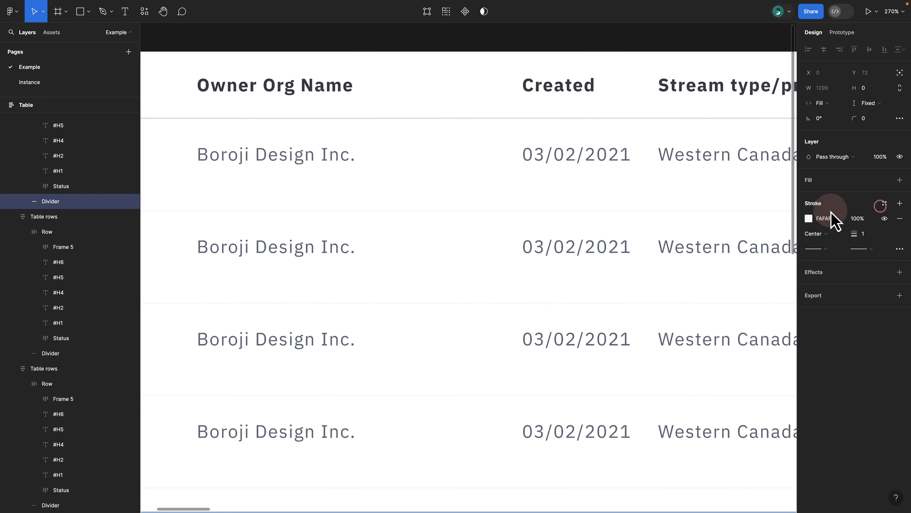
left_click(809, 218)
left_click_drag(668, 333, 648, 364)
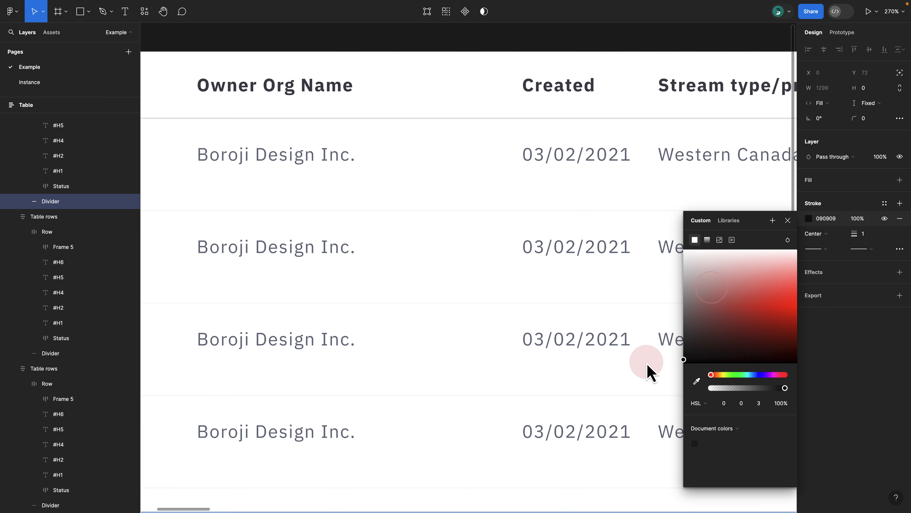
scroll(498, 287, "down", 6)
left_click(486, 208)
Marquee-select the nested Owner Org Name texts and Divider layers in the last three rows of the first table.
key("space")
scroll(474, 386, "up", 10)
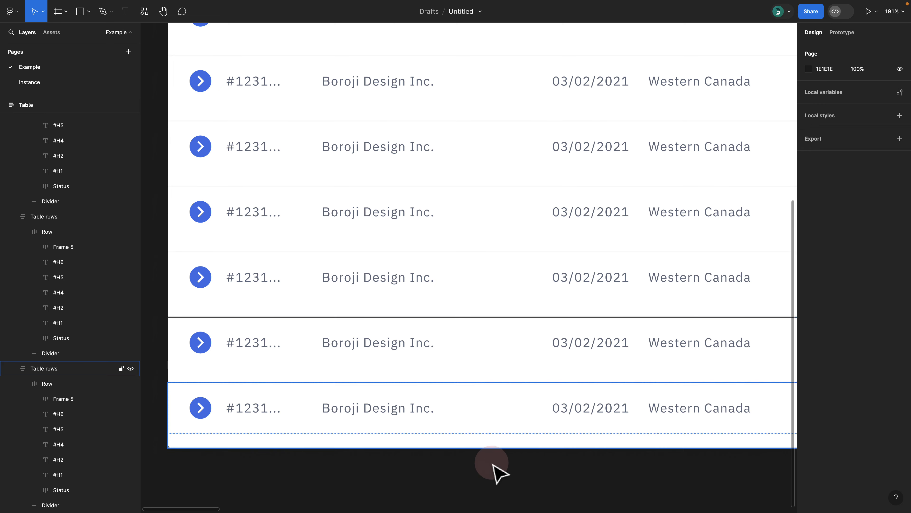
left_click_drag(391, 466, 396, 269)
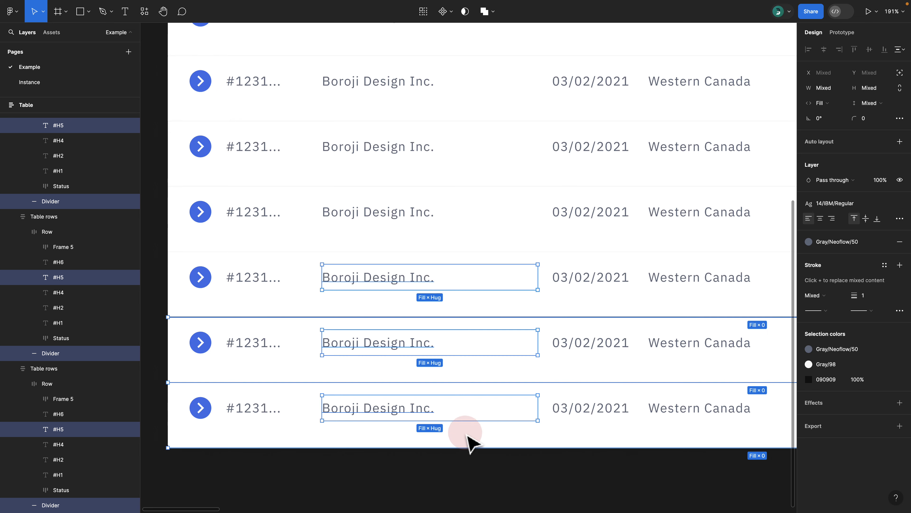
Undo the Divider's stroke colour change and style detachment, and clear the selection.
key("super+z")
key("super+z")
key("super+z")
key("super+z")
key("super+z")
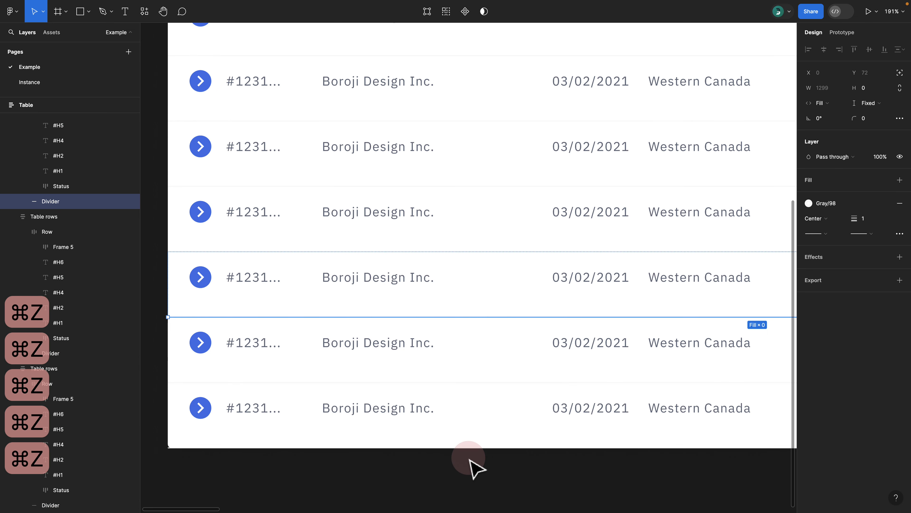
scroll(469, 466, "down", 5)
left_click(470, 466)
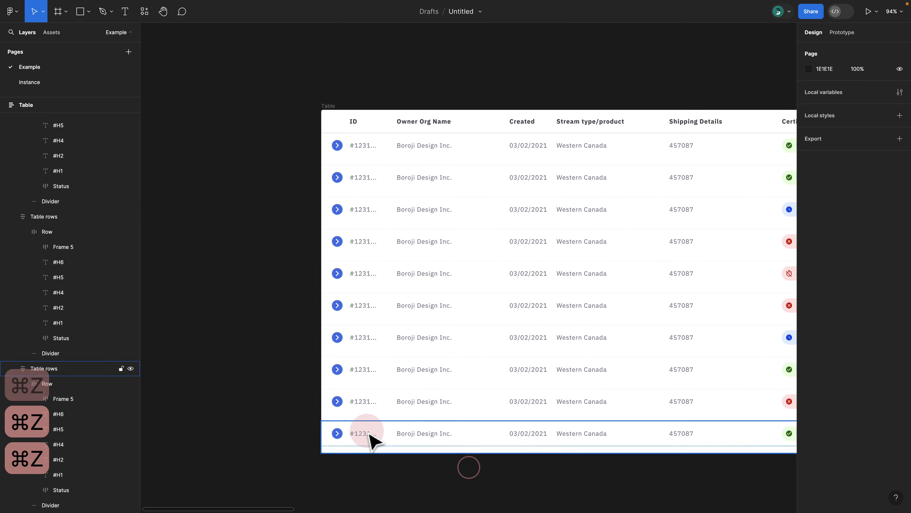
Select the #H5 text layer under Owner Org Name in the first row of the first table.
scroll(372, 437, "down", 3)
key("space")
left_click_drag(452, 210, 426, 160)
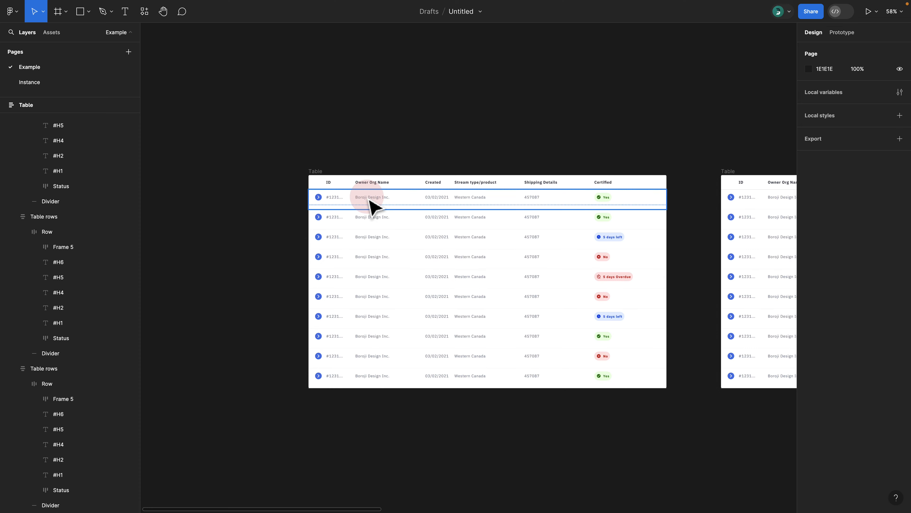
scroll(372, 205, "up", 5)
left_click(383, 199)
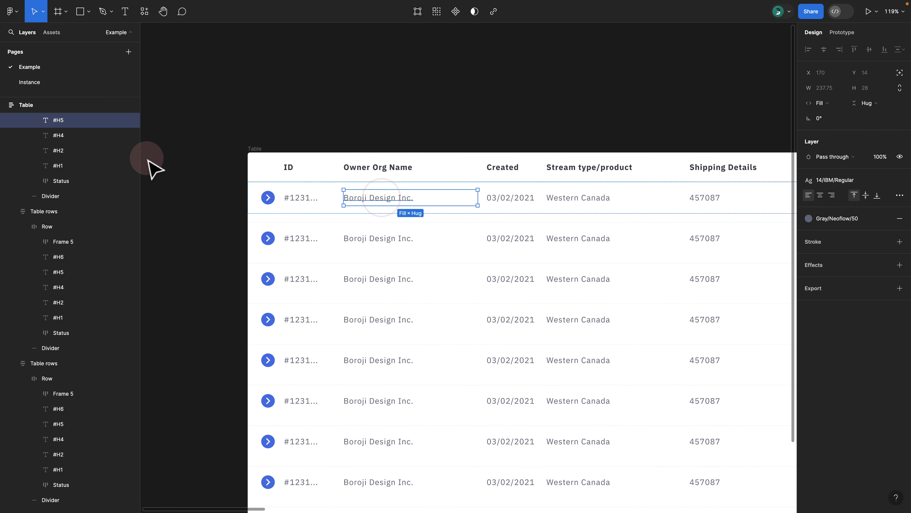
scroll(71, 165, "up", 2)
left_click(57, 177)
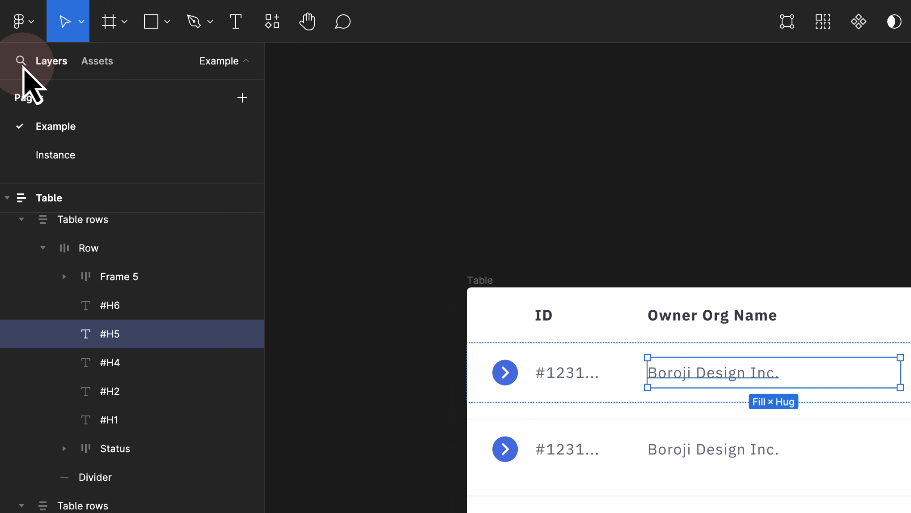
Search the page's layers for "#H5" and select the first result.
left_click(22, 67)
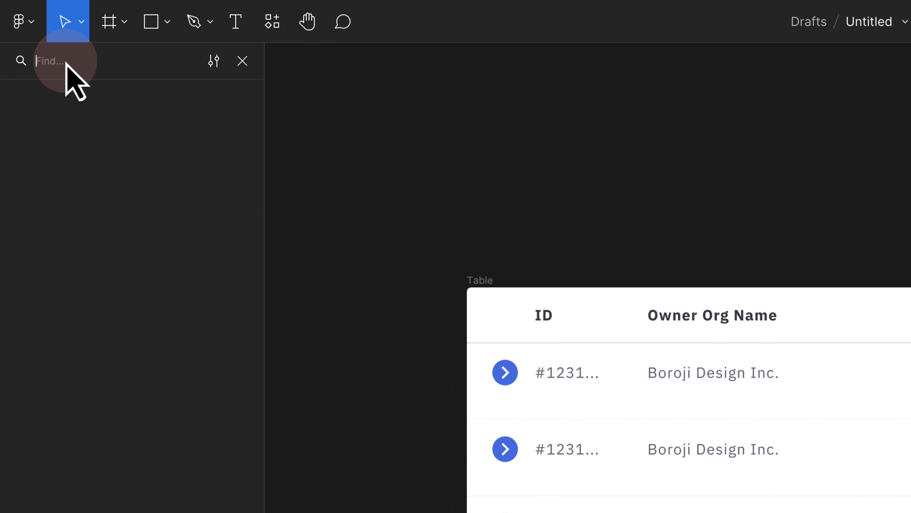
type("#H5")
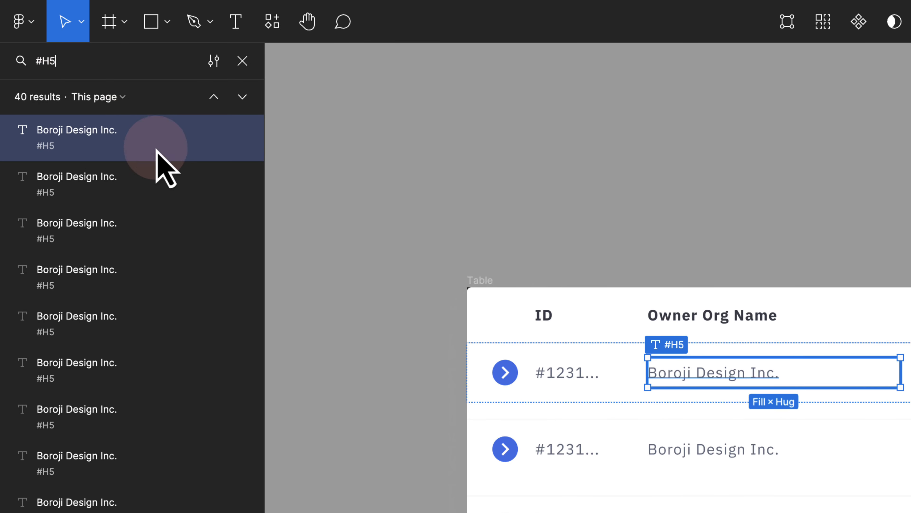
left_click(84, 137)
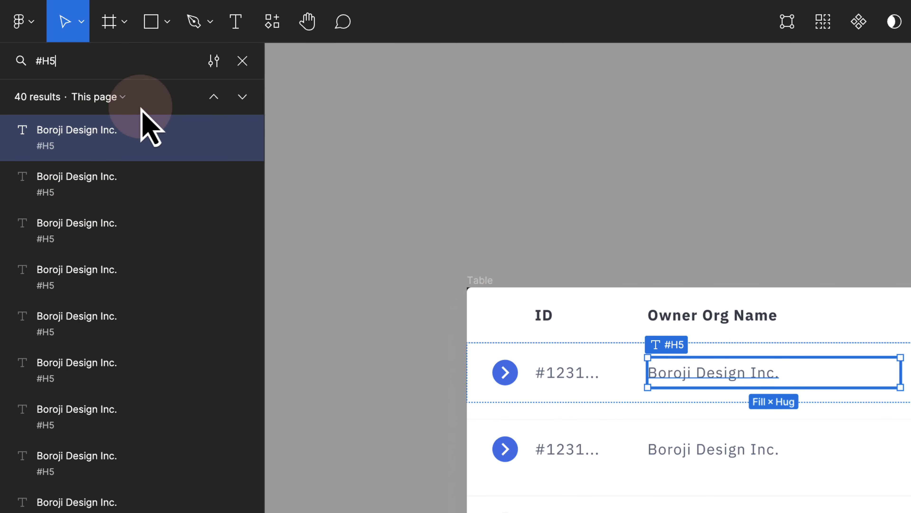
scroll(734, 208, "down", 5)
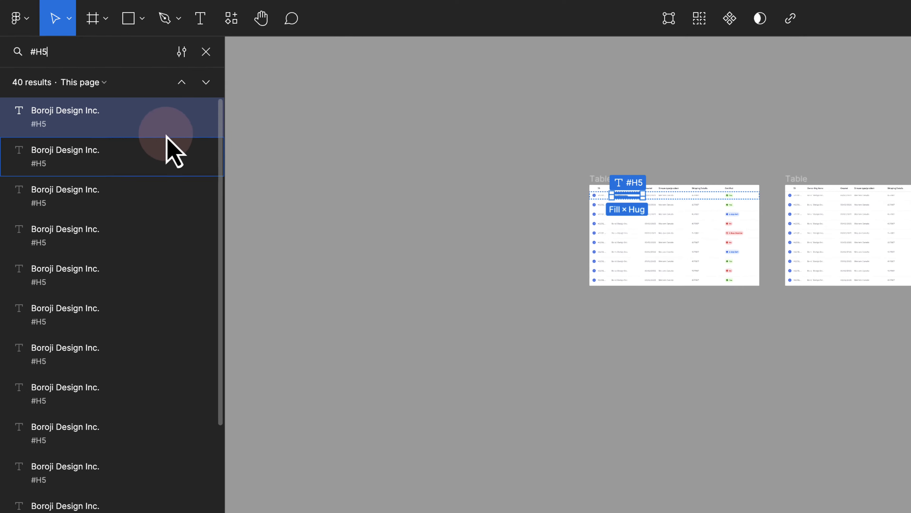
Step through the "#H5" search results one by one, from the first table's rows into the second table's rows.
left_click(243, 97)
left_click(243, 97)
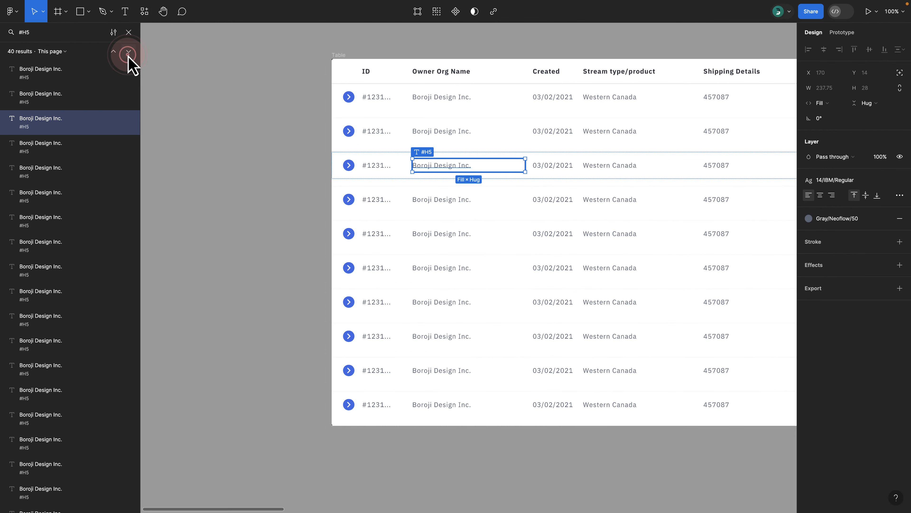
left_click(129, 52)
left_click(129, 52)
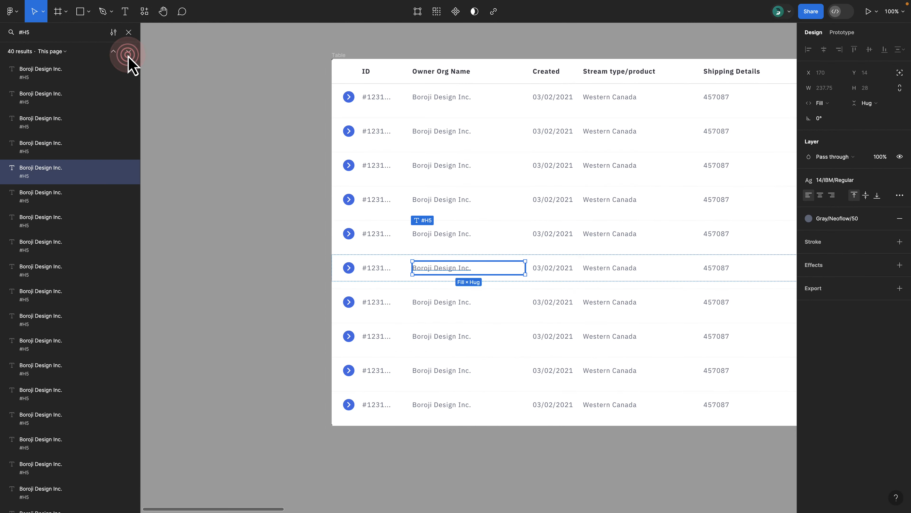
left_click(128, 52)
left_click(128, 52)
left_click(129, 52)
left_click(128, 52)
left_click(129, 52)
left_click(129, 52)
left_click(129, 52)
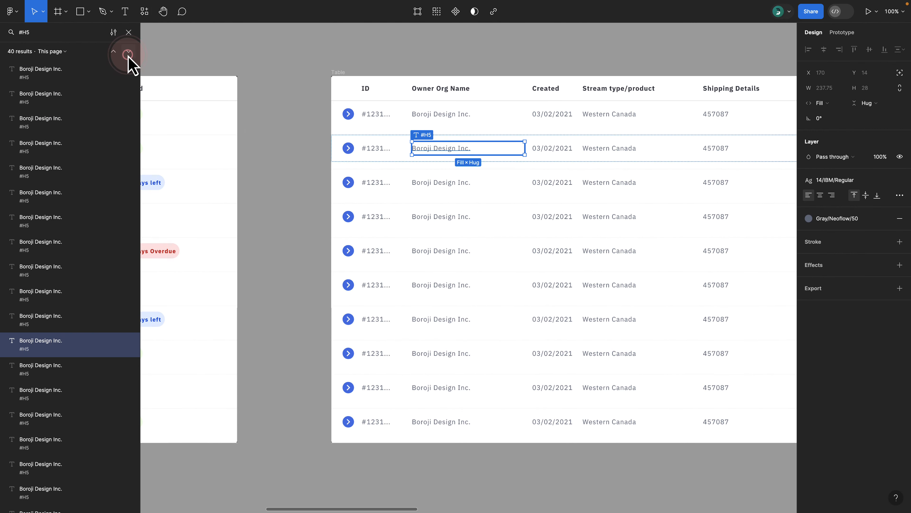
Advance to the next "#H5" search result and filter the results to text layers only.
left_click(128, 52)
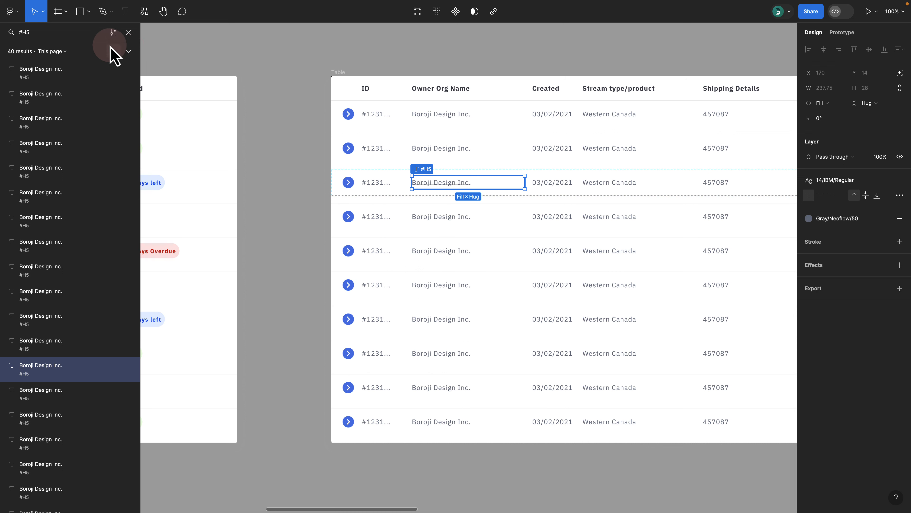
left_click(114, 33)
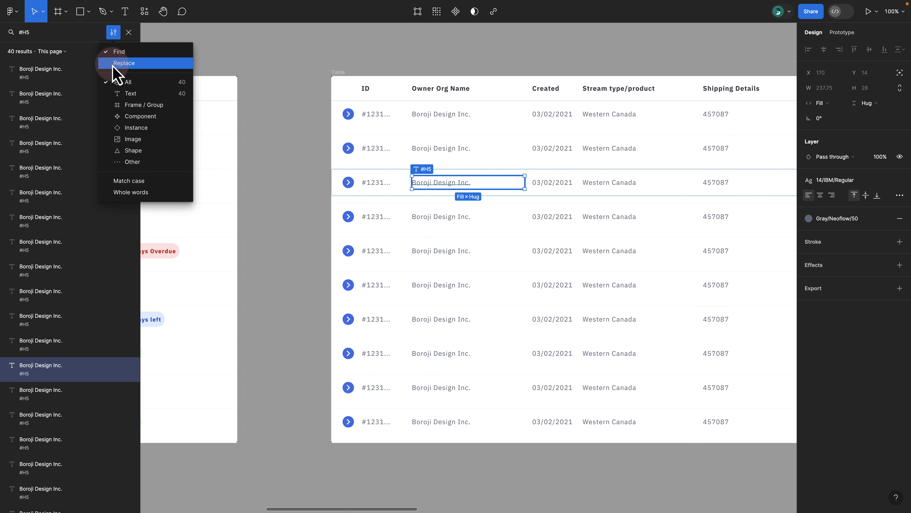
left_click(130, 94)
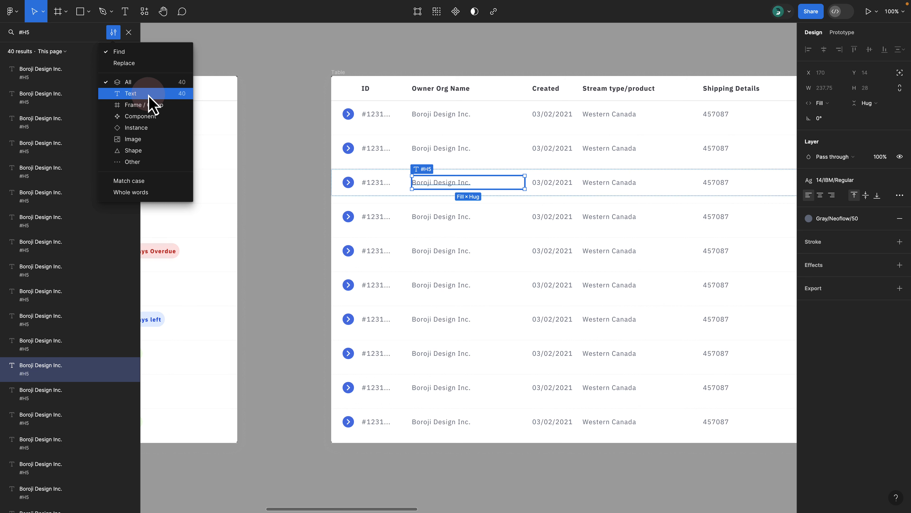
left_click(148, 94)
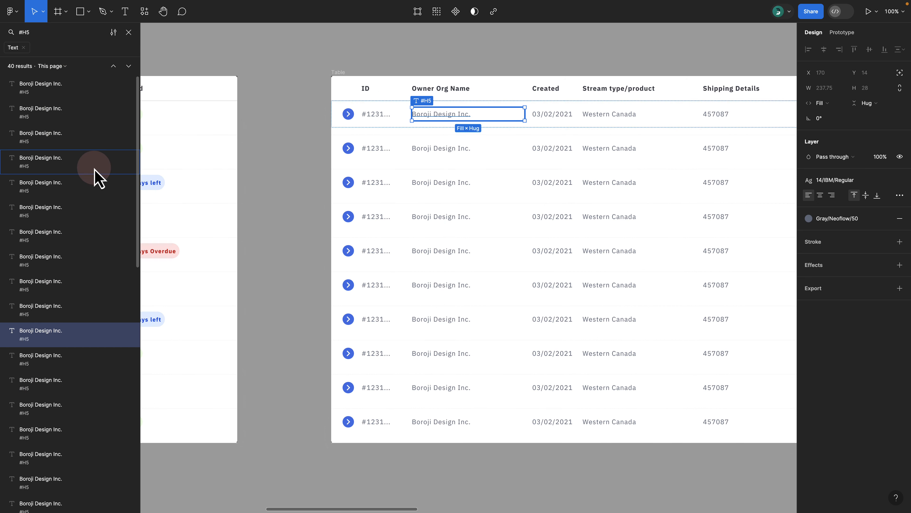
Select all the "#H5" text layers in the search results across the four tables.
key("super+a")
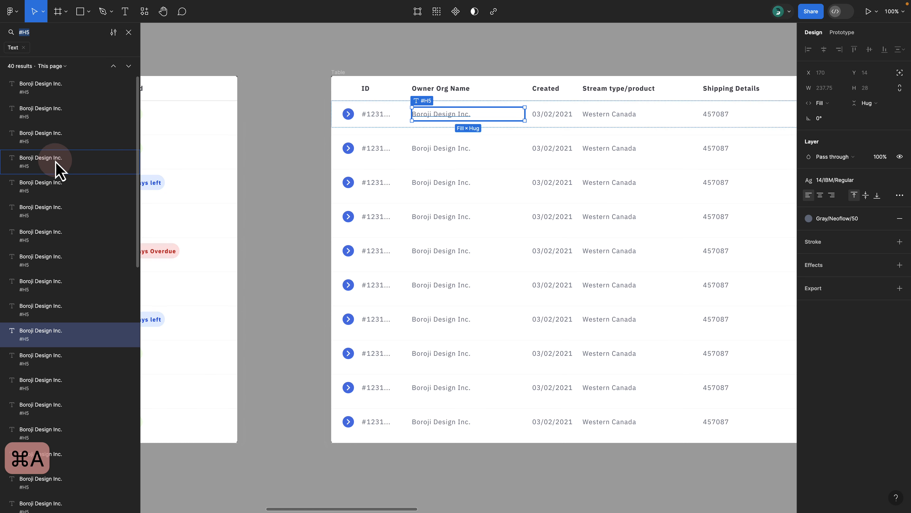
left_click(63, 109)
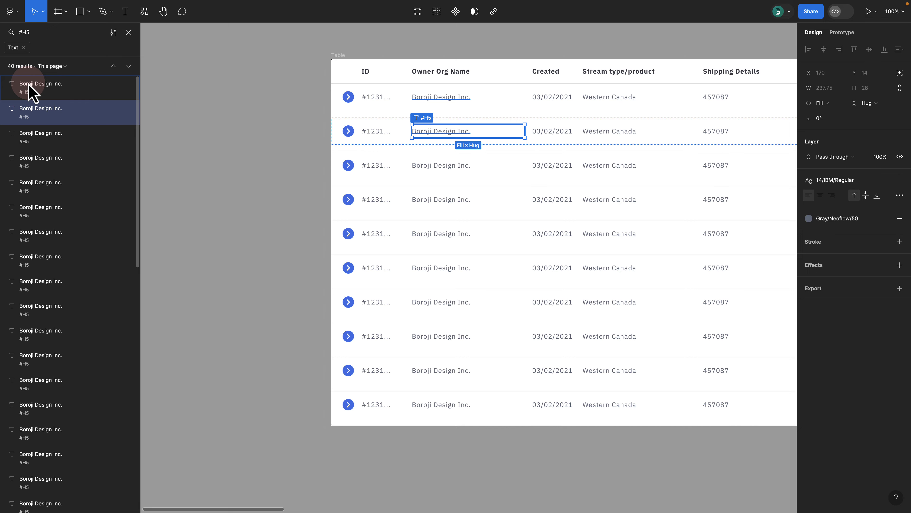
key("super+a")
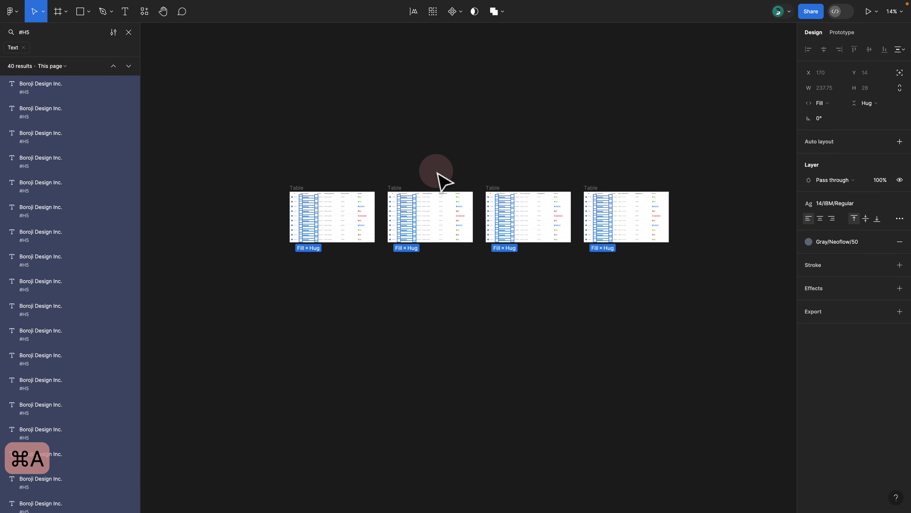
scroll(305, 200, "up", 2)
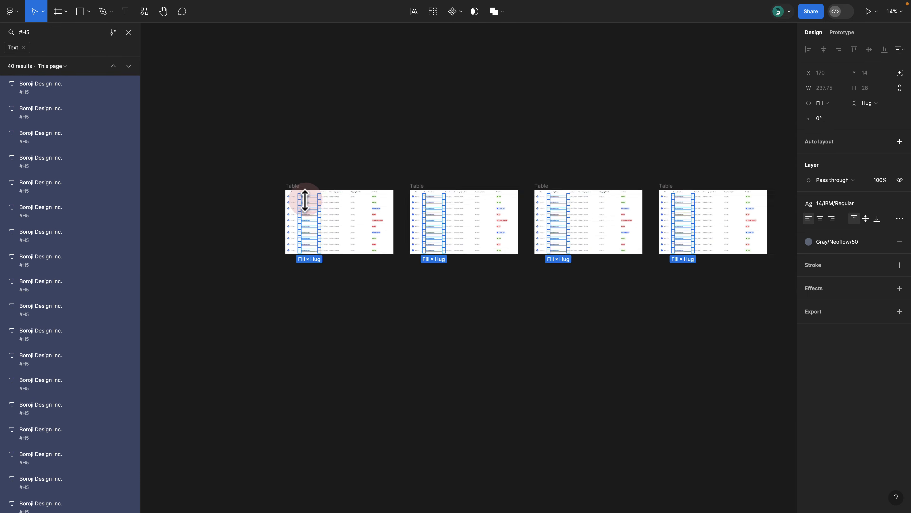
scroll(305, 200, "up", 10)
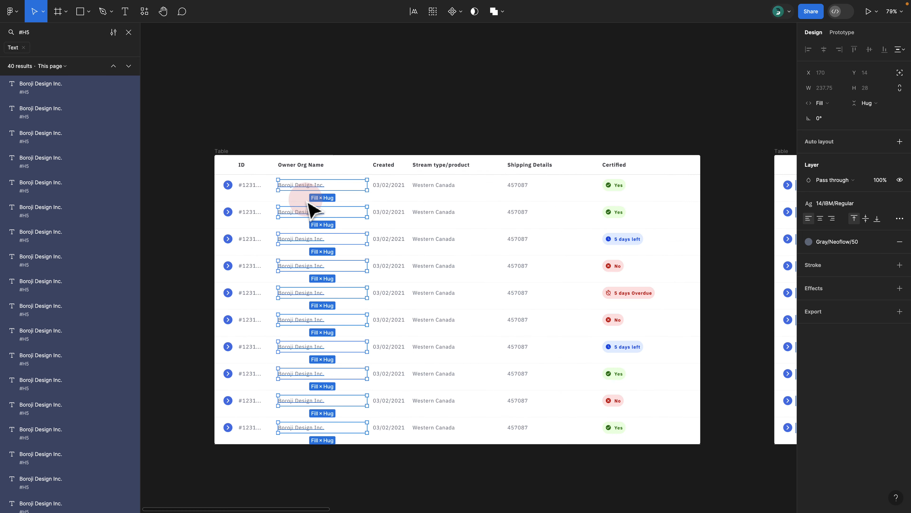
Replace the text in all selected Owner Org Name layers with "Boroji Inc.".
left_click(415, 15)
type("B")
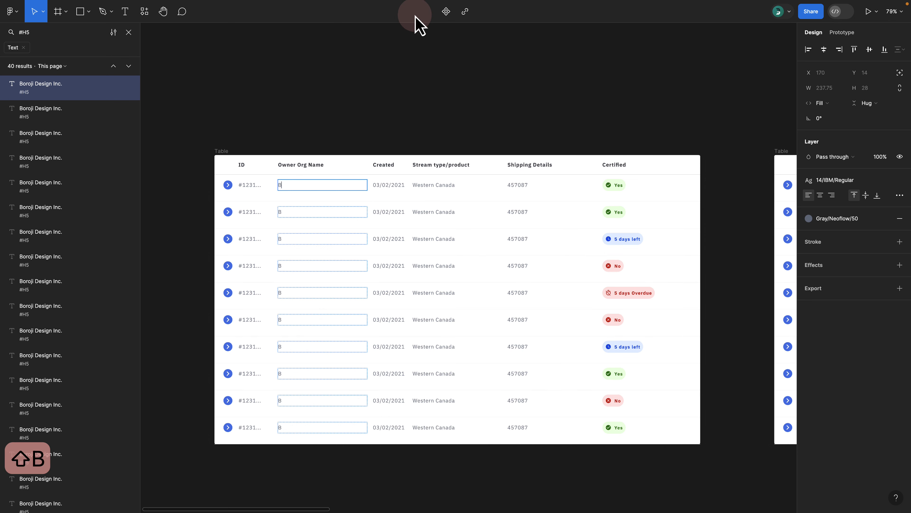
type("oroji Inc.")
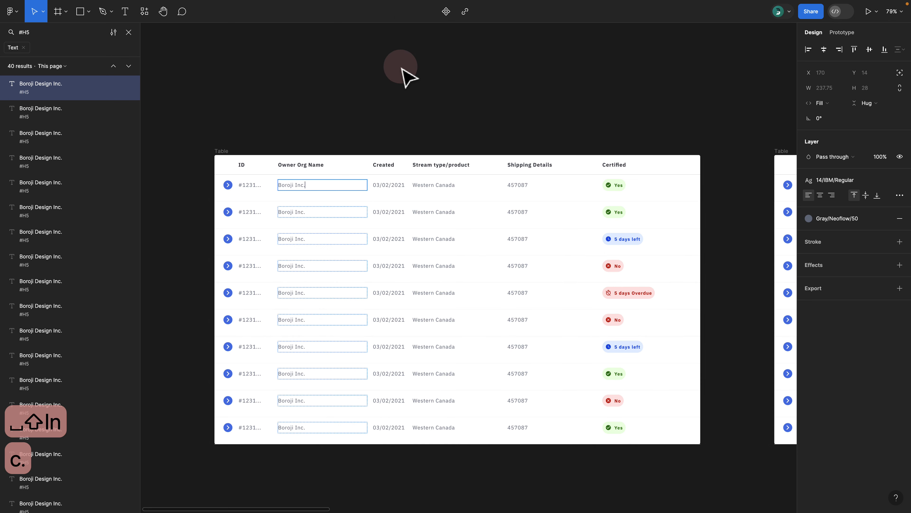
key("Escape")
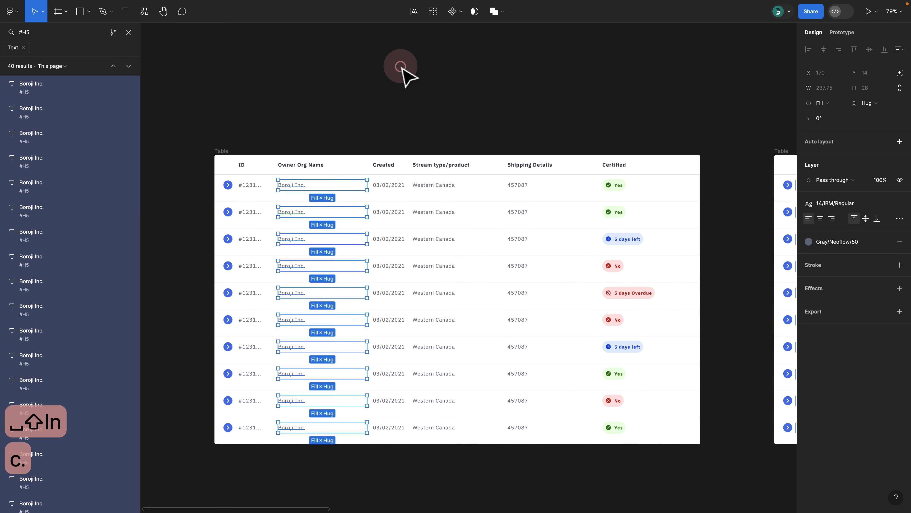
Clear the selection and inspect the Owner Org Name column across the duplicated tables.
left_click(400, 66)
scroll(401, 66, "down", 5)
left_click_drag(631, 90, 392, 81)
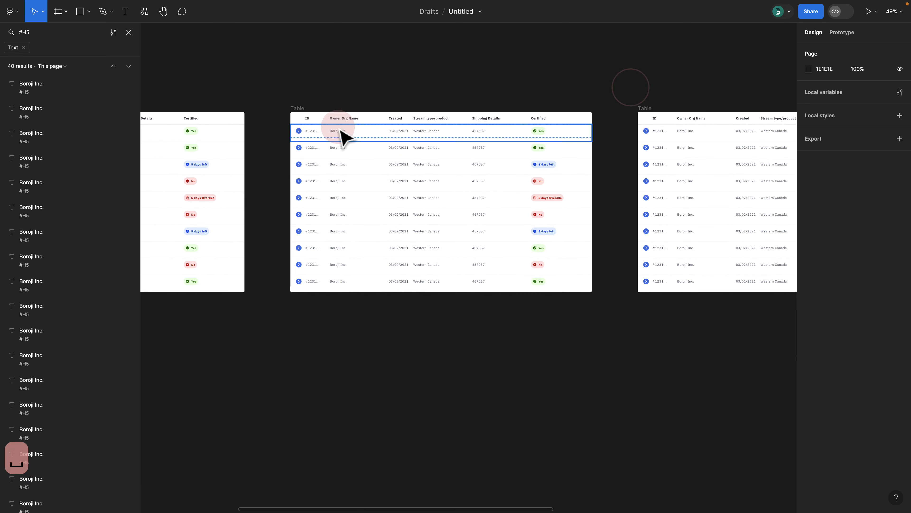
scroll(346, 171, "down", 10)
left_click_drag(513, 228, 451, 228)
left_click_drag(307, 218, 531, 226)
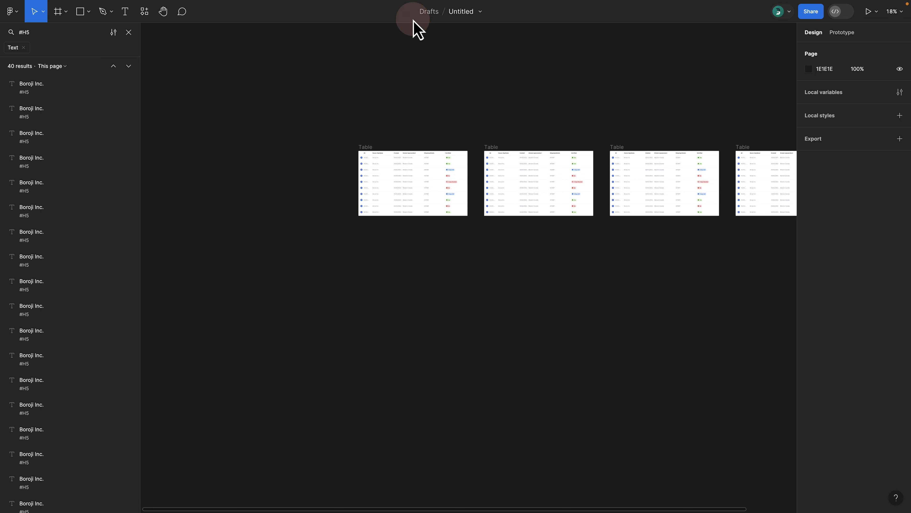
scroll(388, 179, "up", 5)
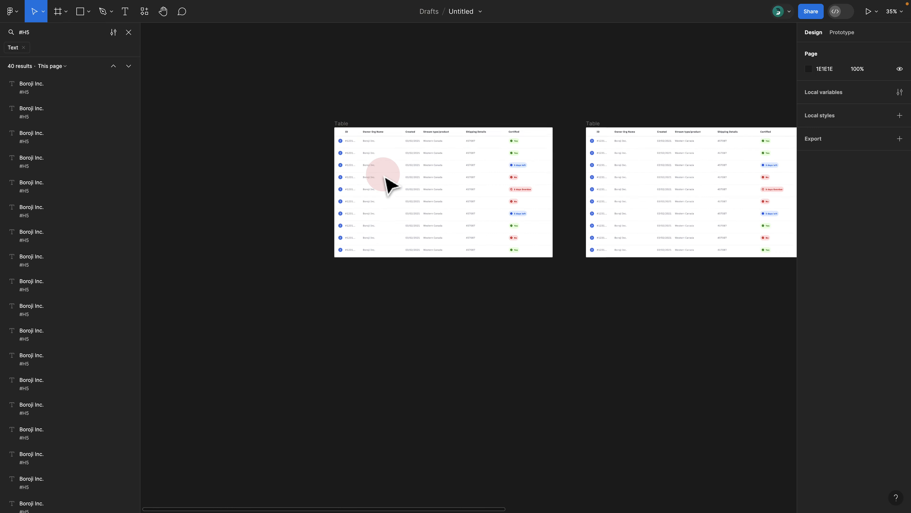
Undo the Owner Org Name text replacement and restore the selection of the "#H5" layers.
key("super+z")
key("super+z")
key("super+z")
key("super+z")
key("super+z")
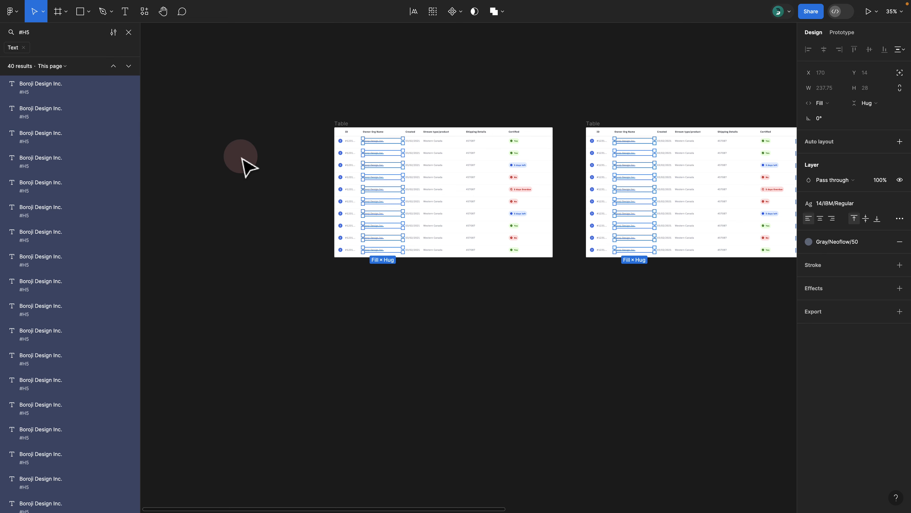
Close the layer search and bulk-rename the selected #H5 layers, matching "H" and replacing it with "C".
left_click(128, 32)
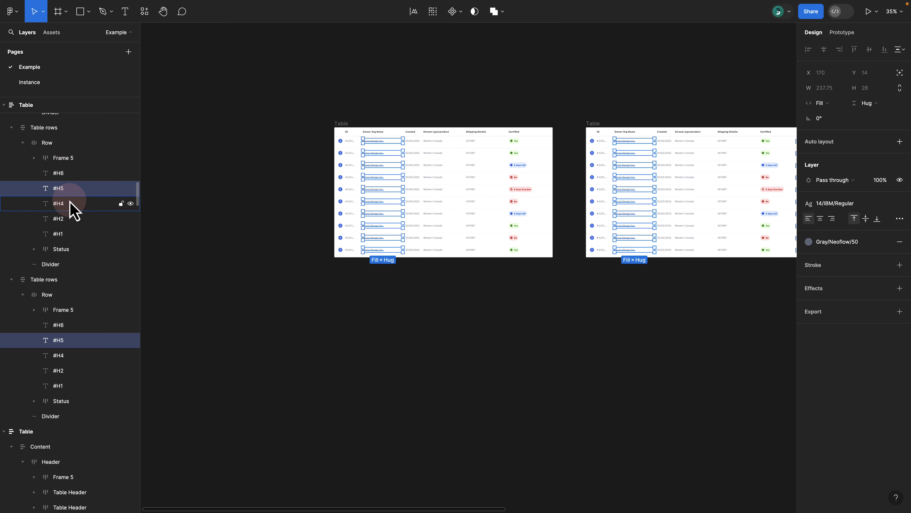
key("super+r")
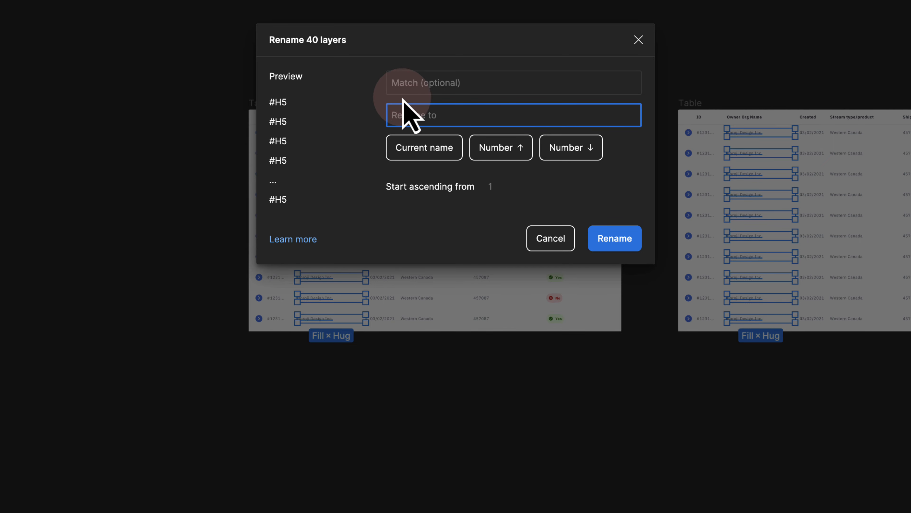
left_click(281, 103)
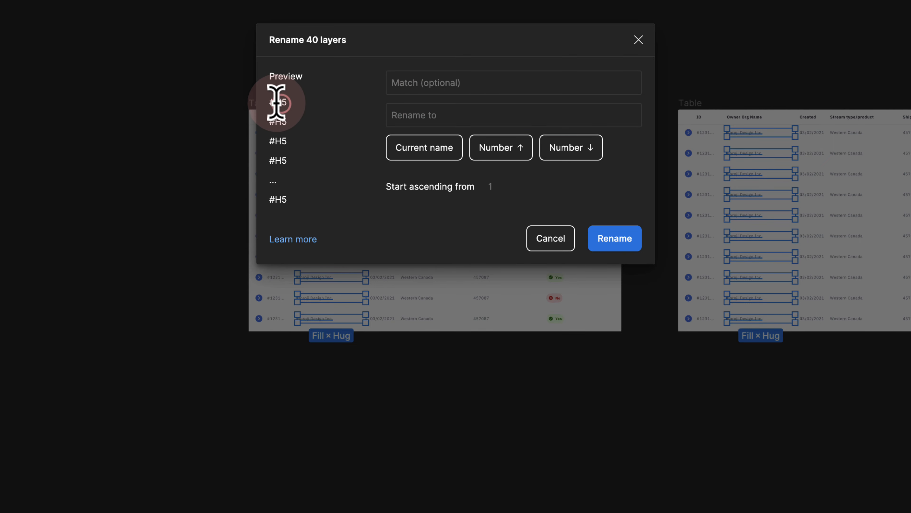
left_click(412, 79)
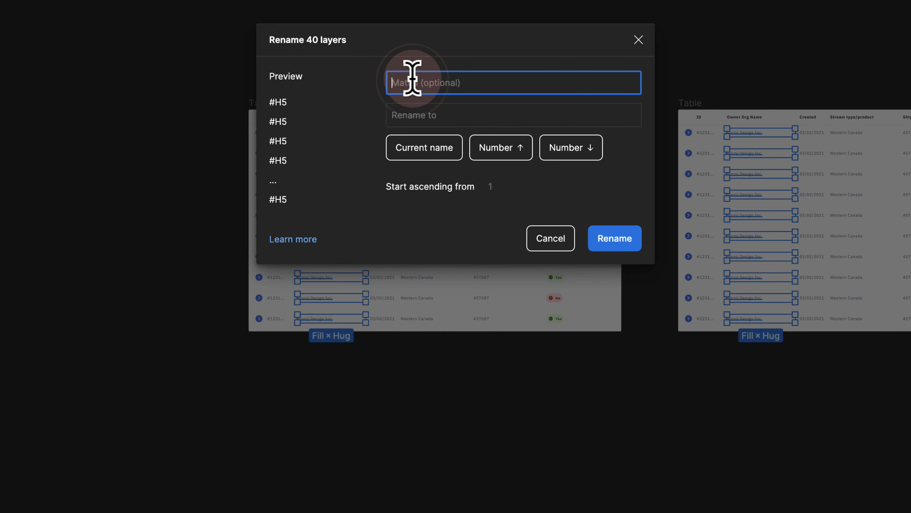
type("H")
left_click(430, 109)
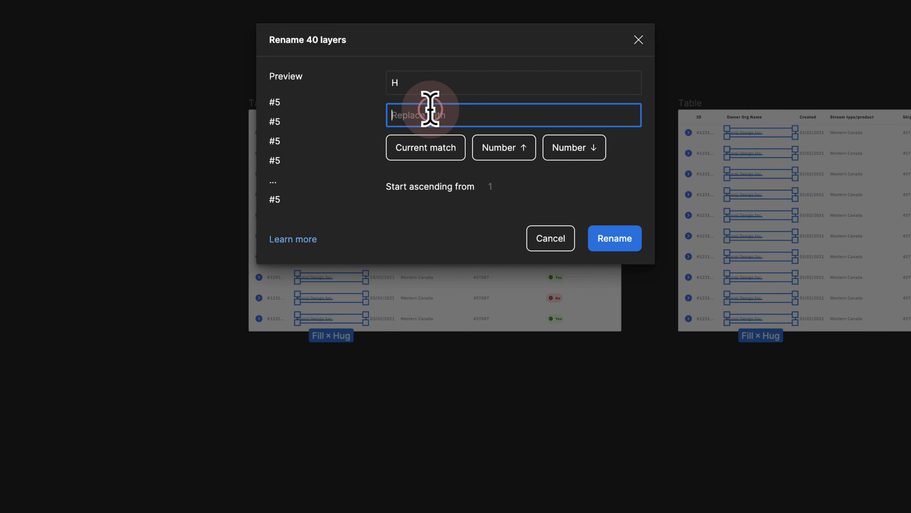
type("C")
left_click(625, 245)
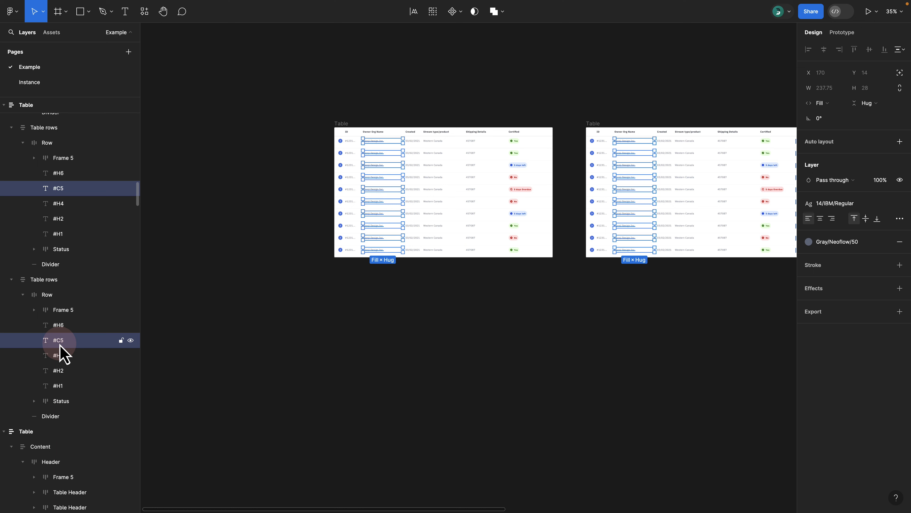
Select the next siblings, the #H4 layers, with Automater and bulk-rename them, replacing "H" with "C".
key("super+slash")
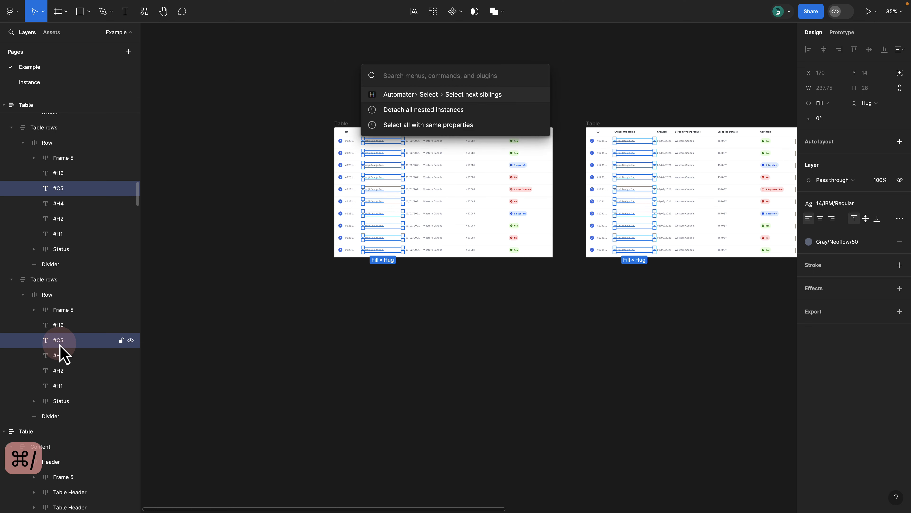
left_click(491, 94)
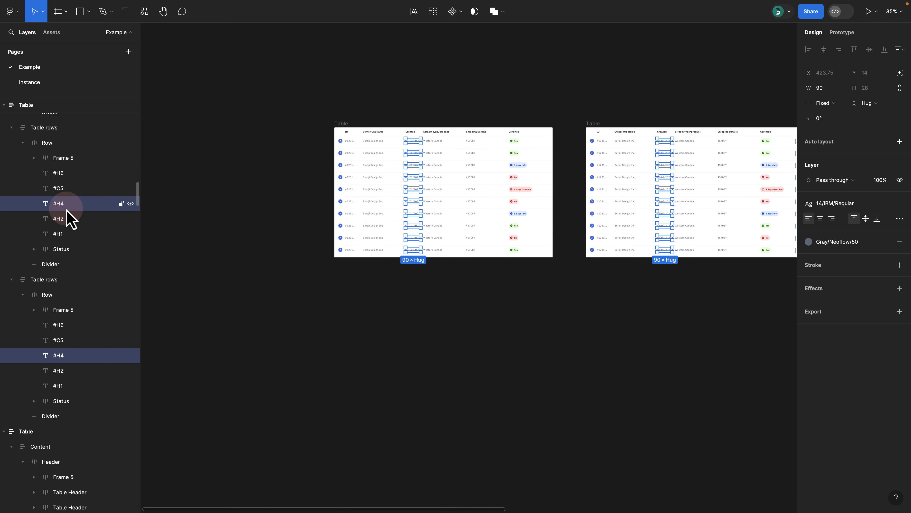
key("super+r")
left_click(432, 112)
type("H")
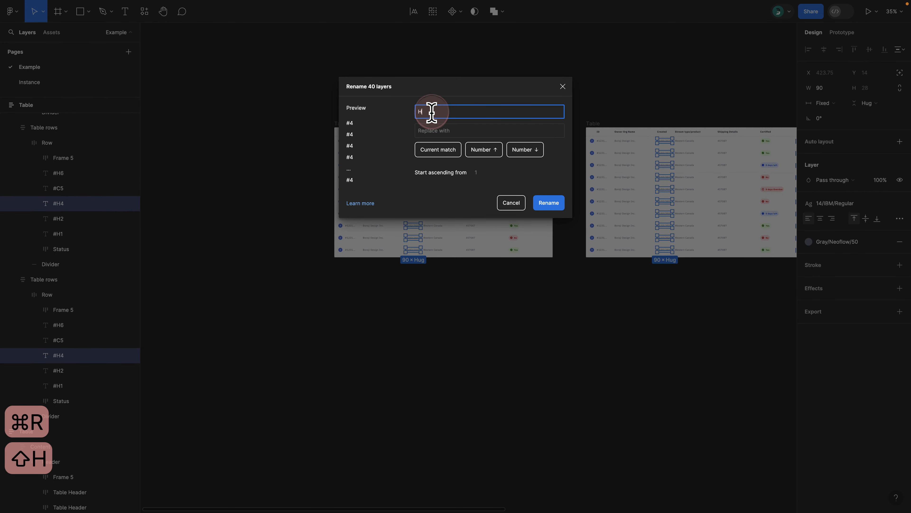
left_click(432, 130)
type("C")
left_click(549, 202)
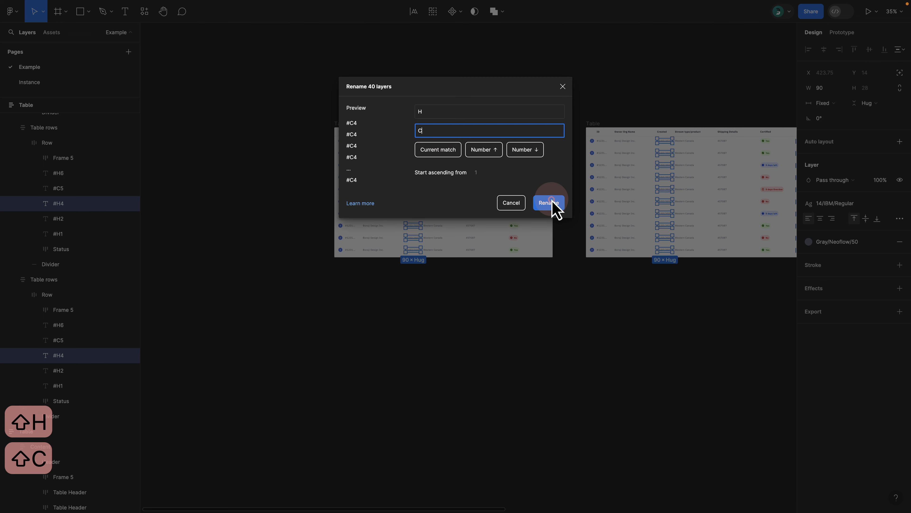
Select the next siblings, the #H2 layers, and bulk-rename them, replacing "H" with "C".
key("alt+super+p")
key("super+r")
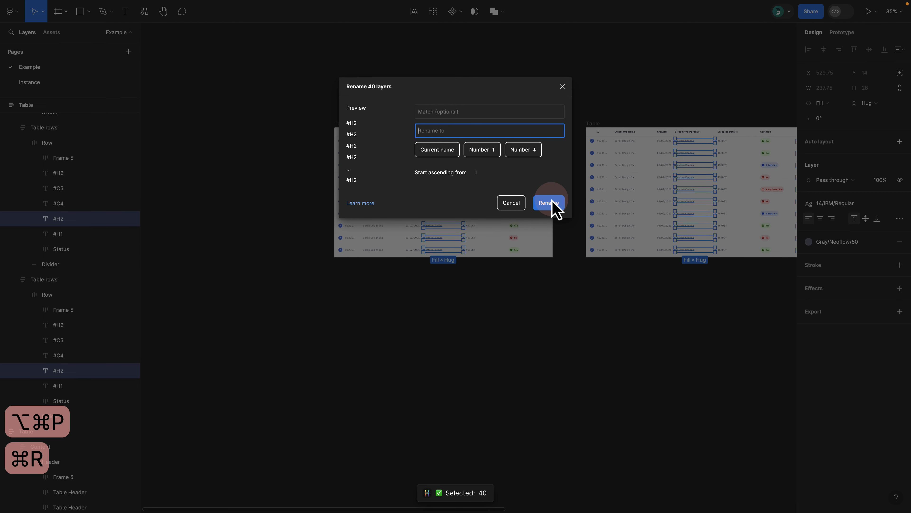
left_click(468, 112)
type("H")
left_click(468, 130)
type("C")
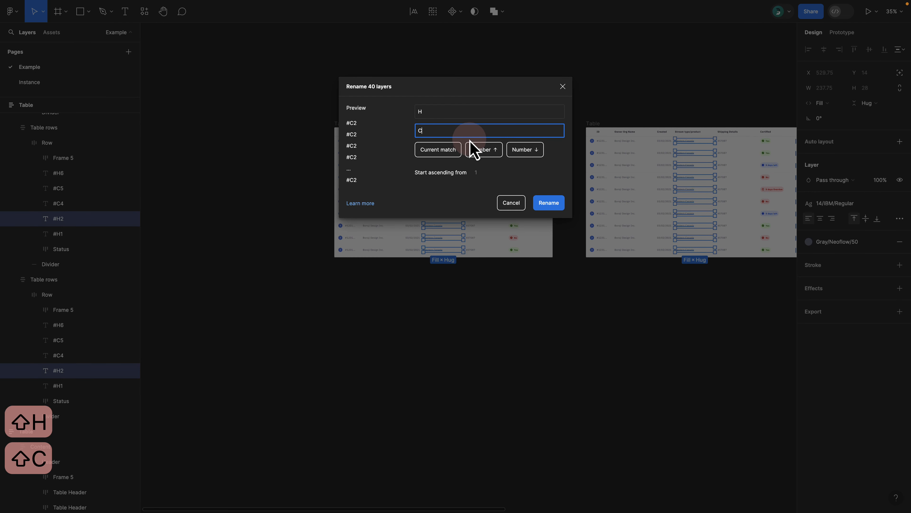
left_click(548, 203)
Select the next siblings, the #H1 layers, and bulk-rename them, replacing "H" with "C".
key("alt+super+p")
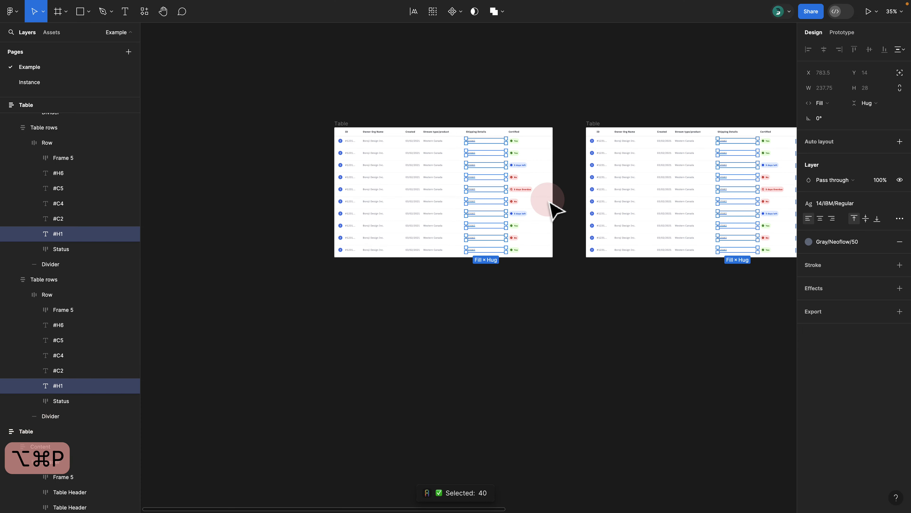
key("super+r")
left_click(491, 135)
left_click(462, 109)
type("H")
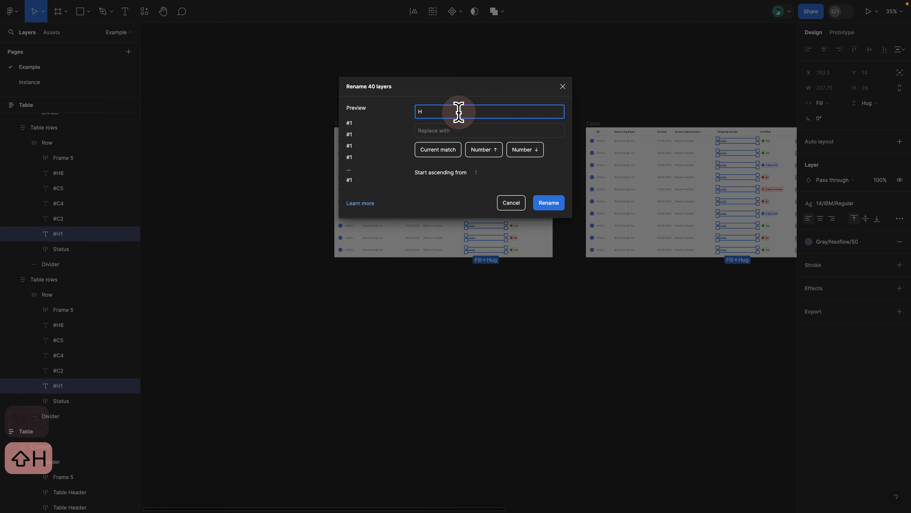
left_click(454, 131)
type("C")
left_click(546, 204)
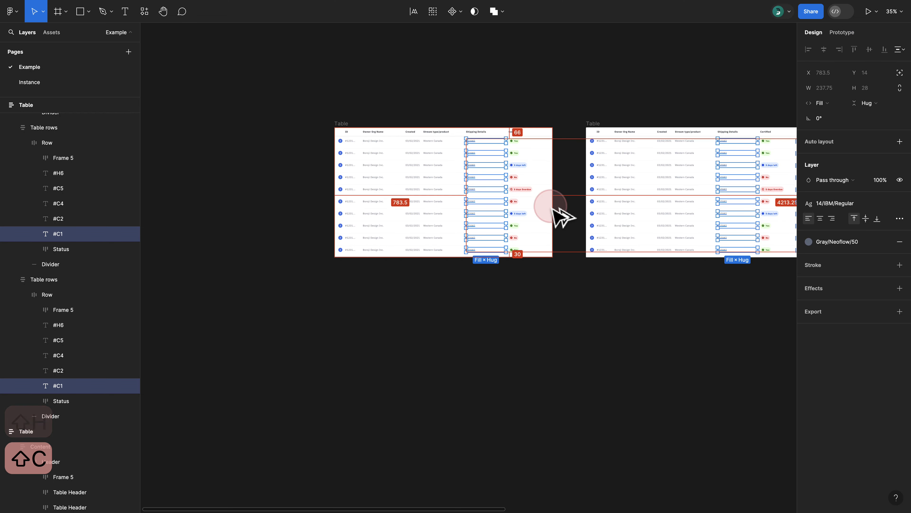
Cycle the sibling selection around to the #H6 layers and bulk-rename them, replacing "H" with "C".
key("alt+super+p")
key("alt+super+p")
key("alt+super+p")
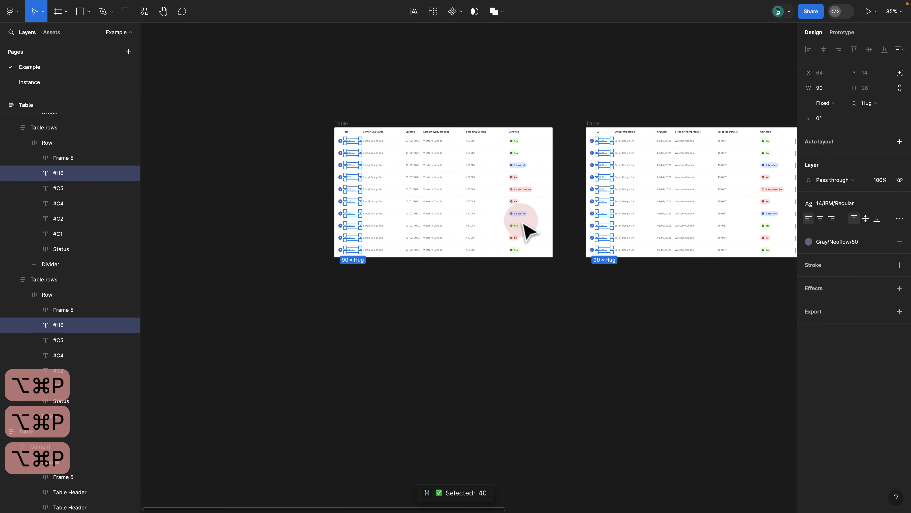
key("super+r")
left_click(443, 110)
type("H")
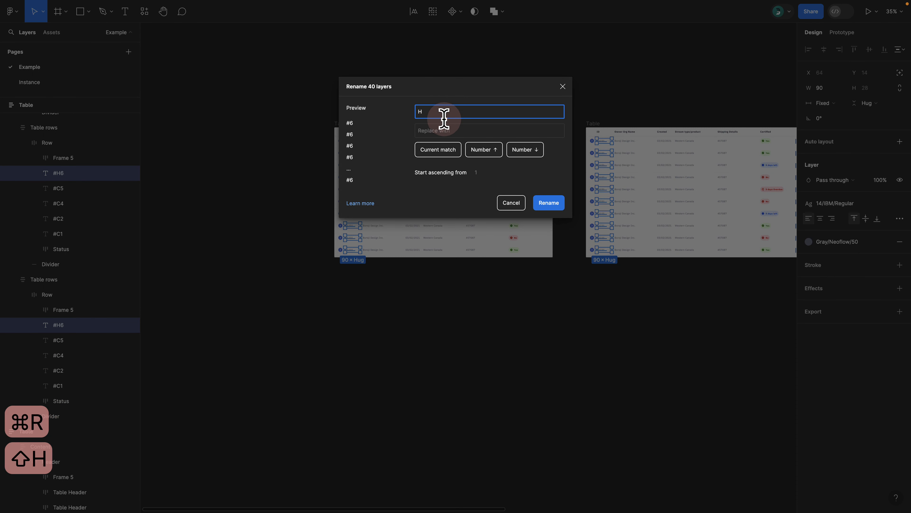
left_click(445, 130)
type("C")
left_click(559, 203)
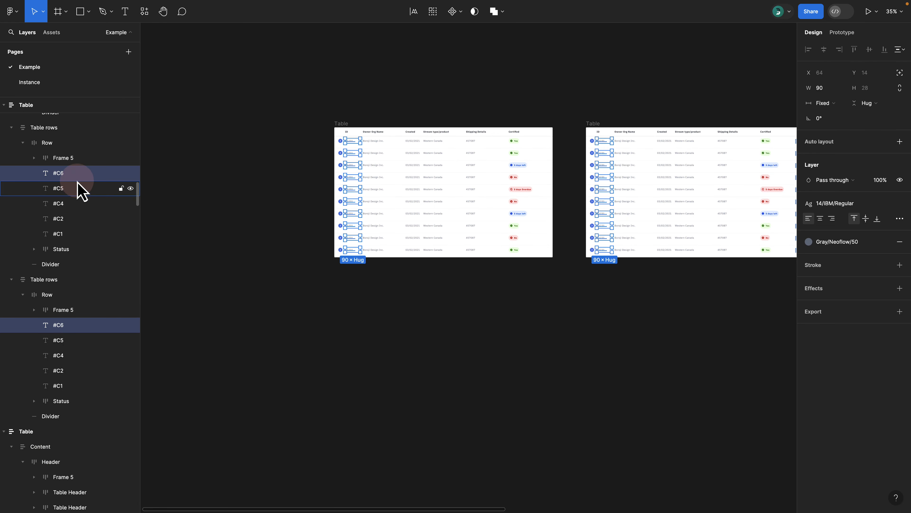
scroll(429, 108, "down", 5)
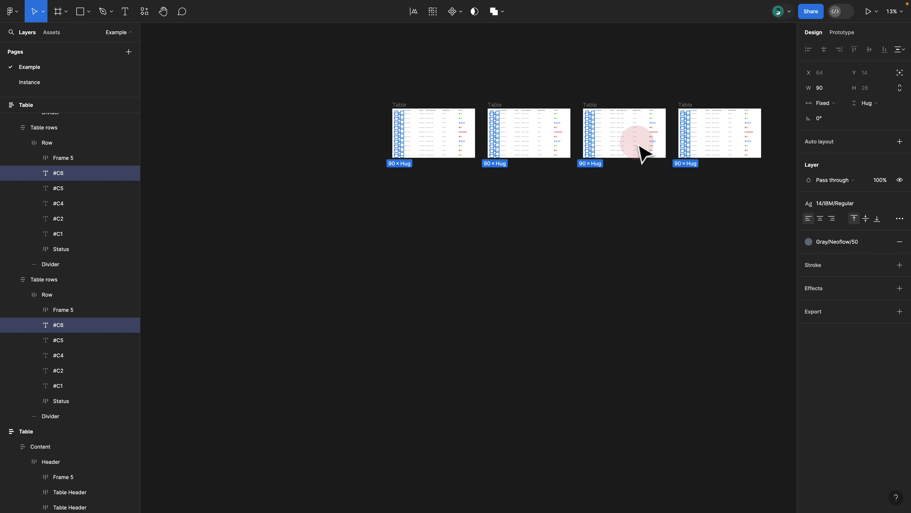